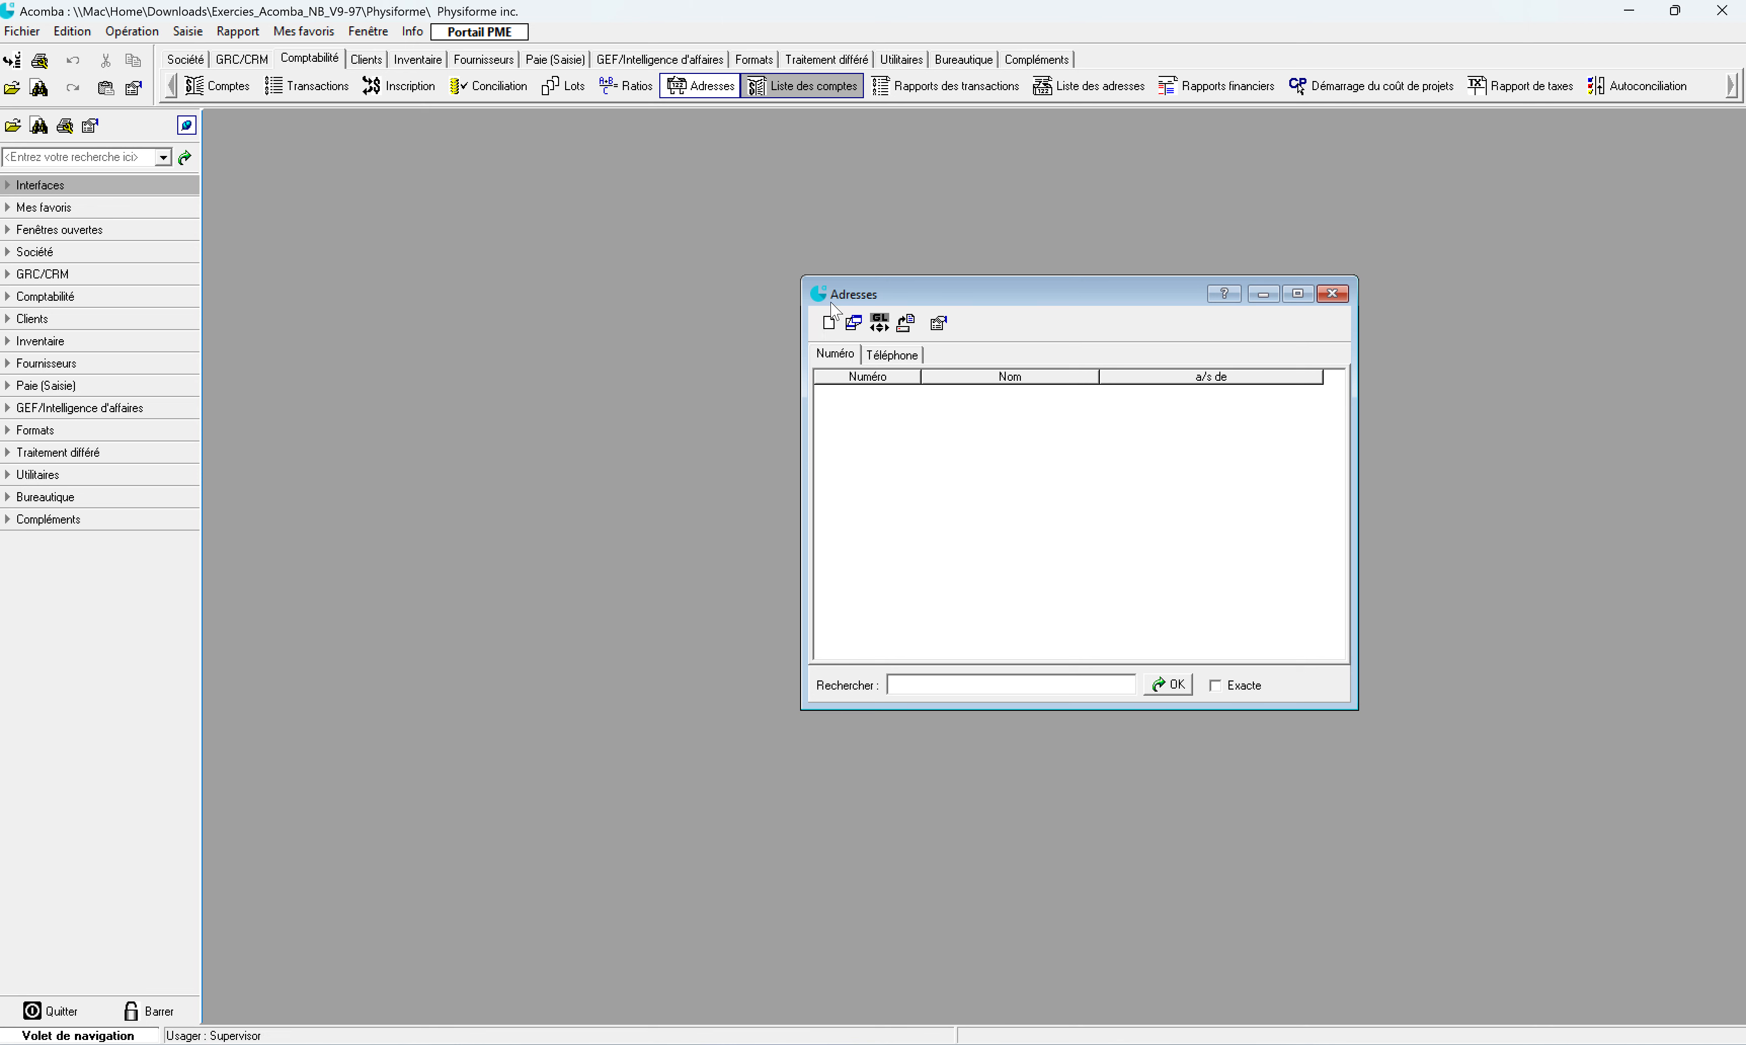
# Step: Create a new address record, enter its address number and the name HYDRO QUÉBEC
pyautogui.click(827, 324)
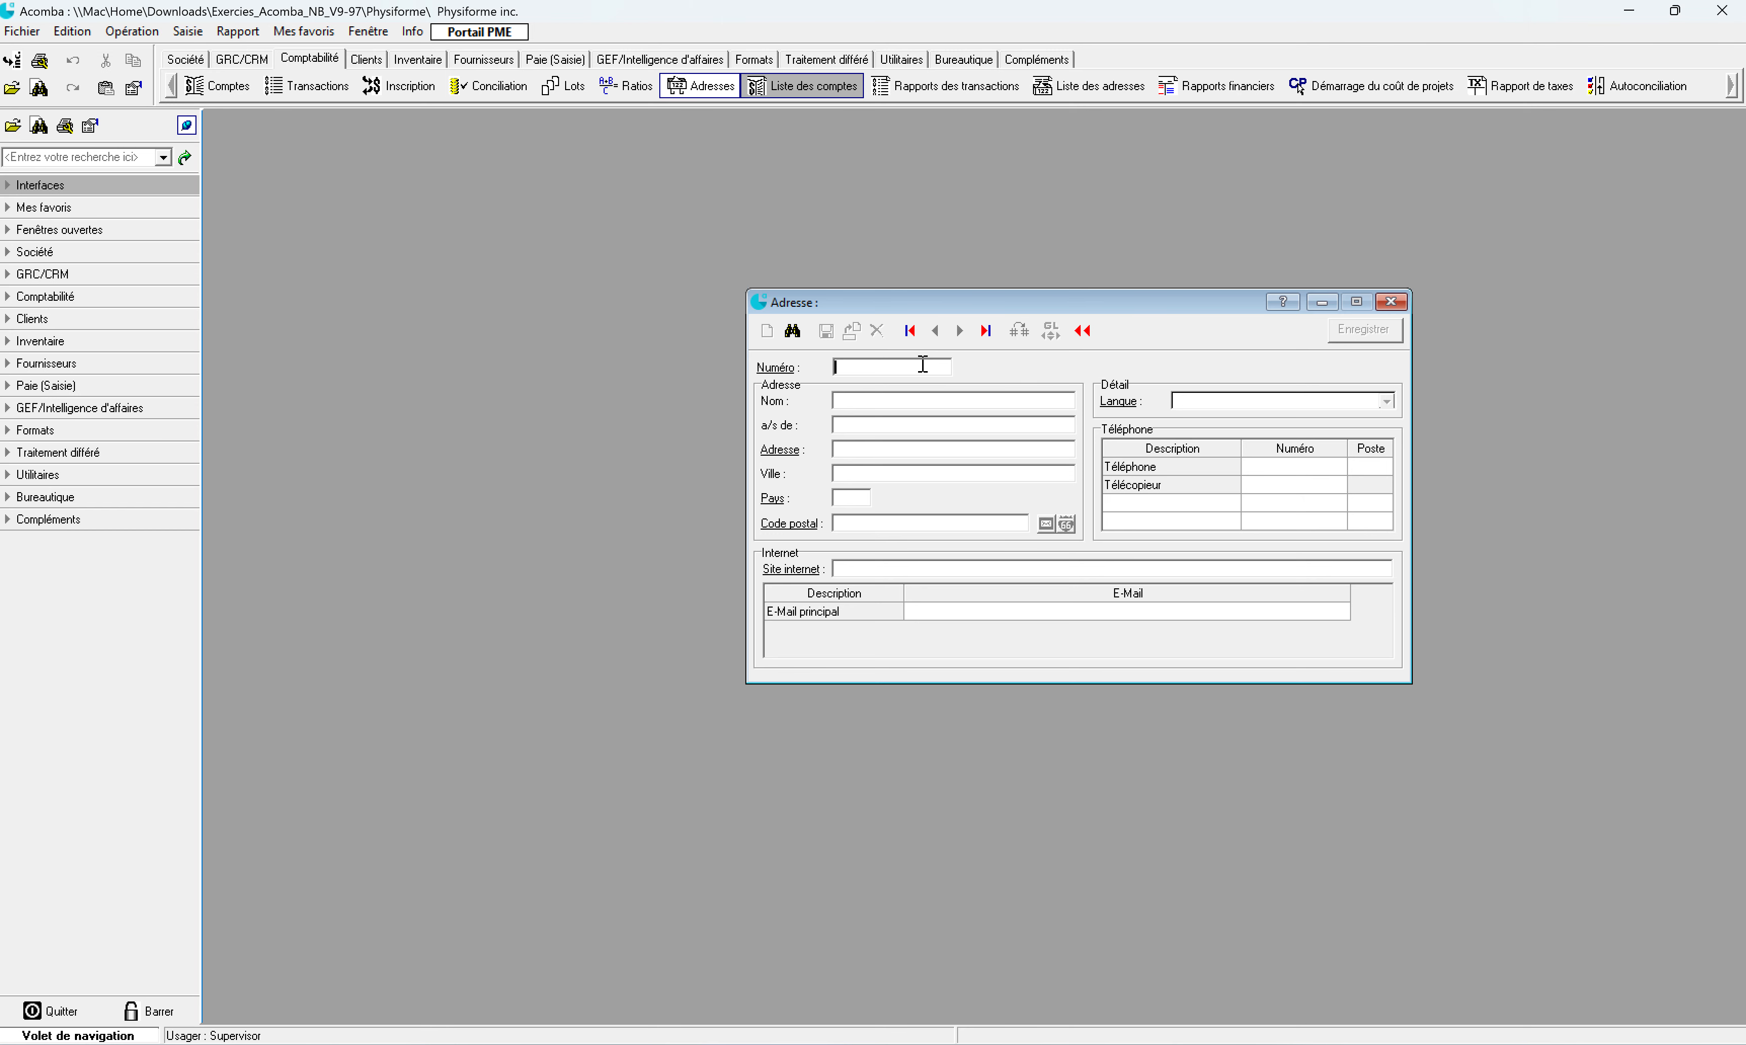
pyautogui.write('9876556')
pyautogui.click(858, 401)
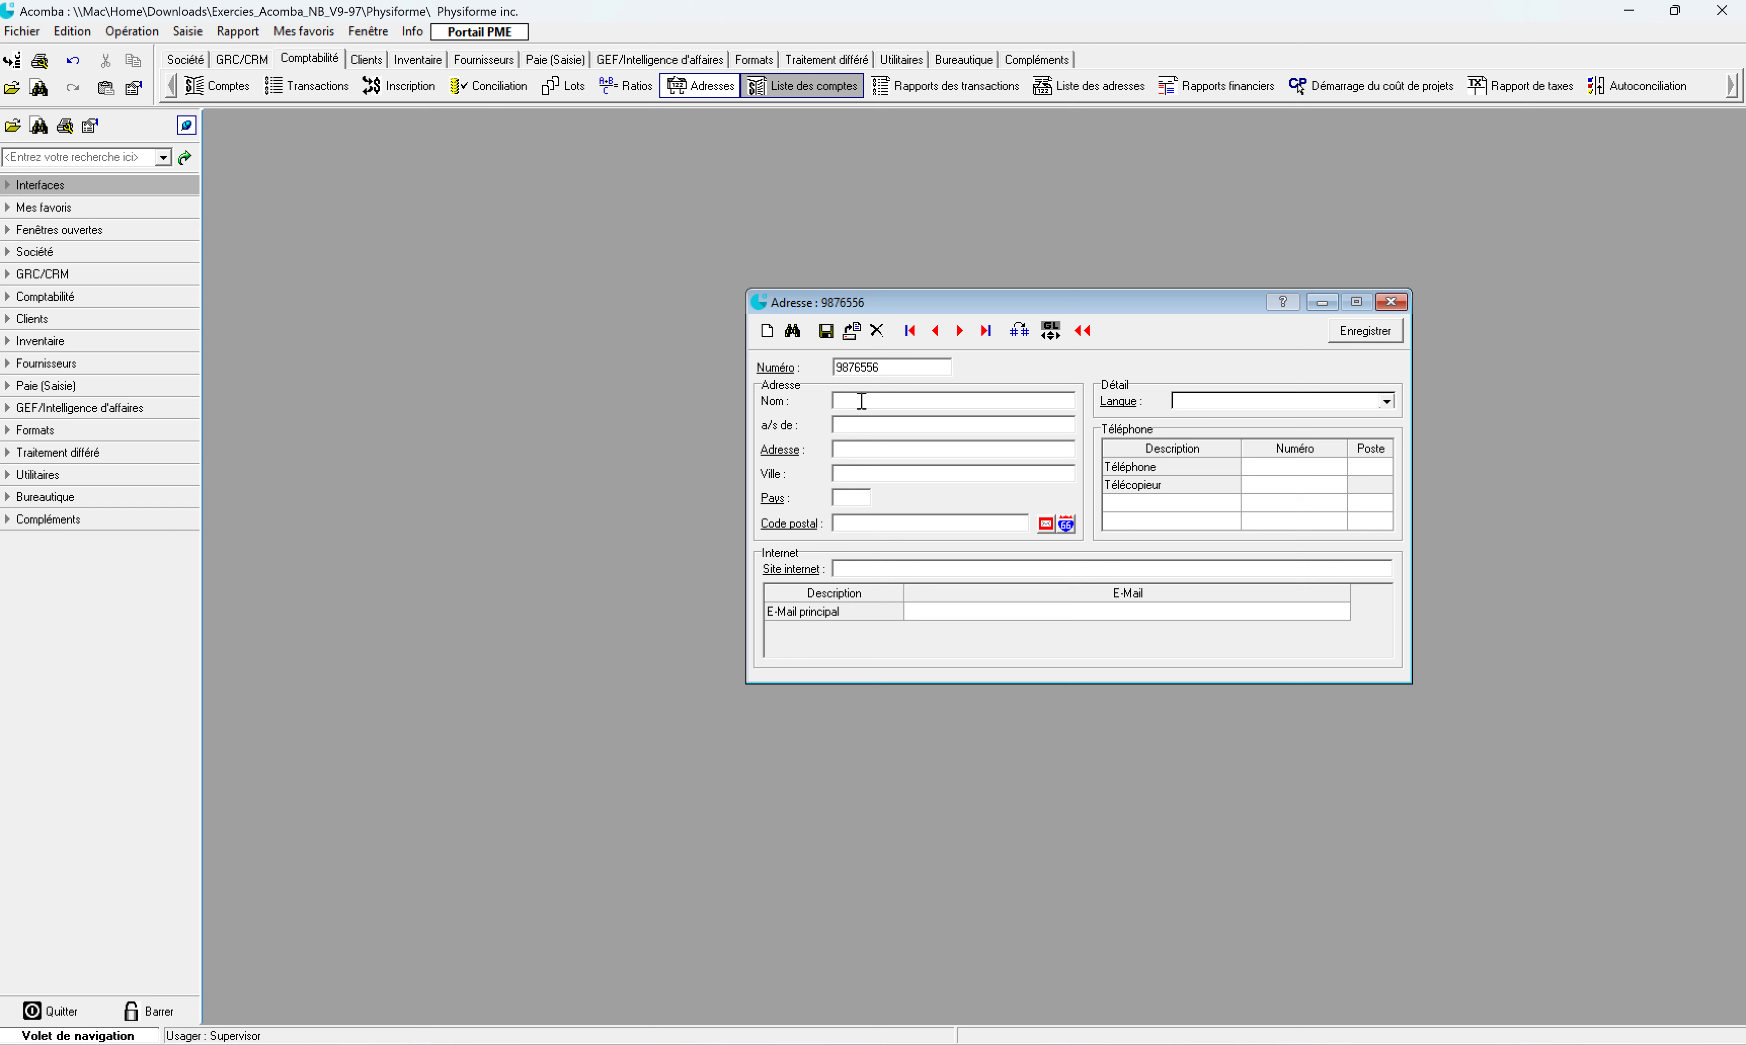
pyautogui.write('HYDRO QUÉBEC')
pyautogui.click(914, 453)
# Step: Enter the postal code and civic number so RapidAdresse fills in the Lachine street address
pyautogui.click(857, 523)
pyautogui.write('H8S 1Z4')
pyautogui.press('Tab')
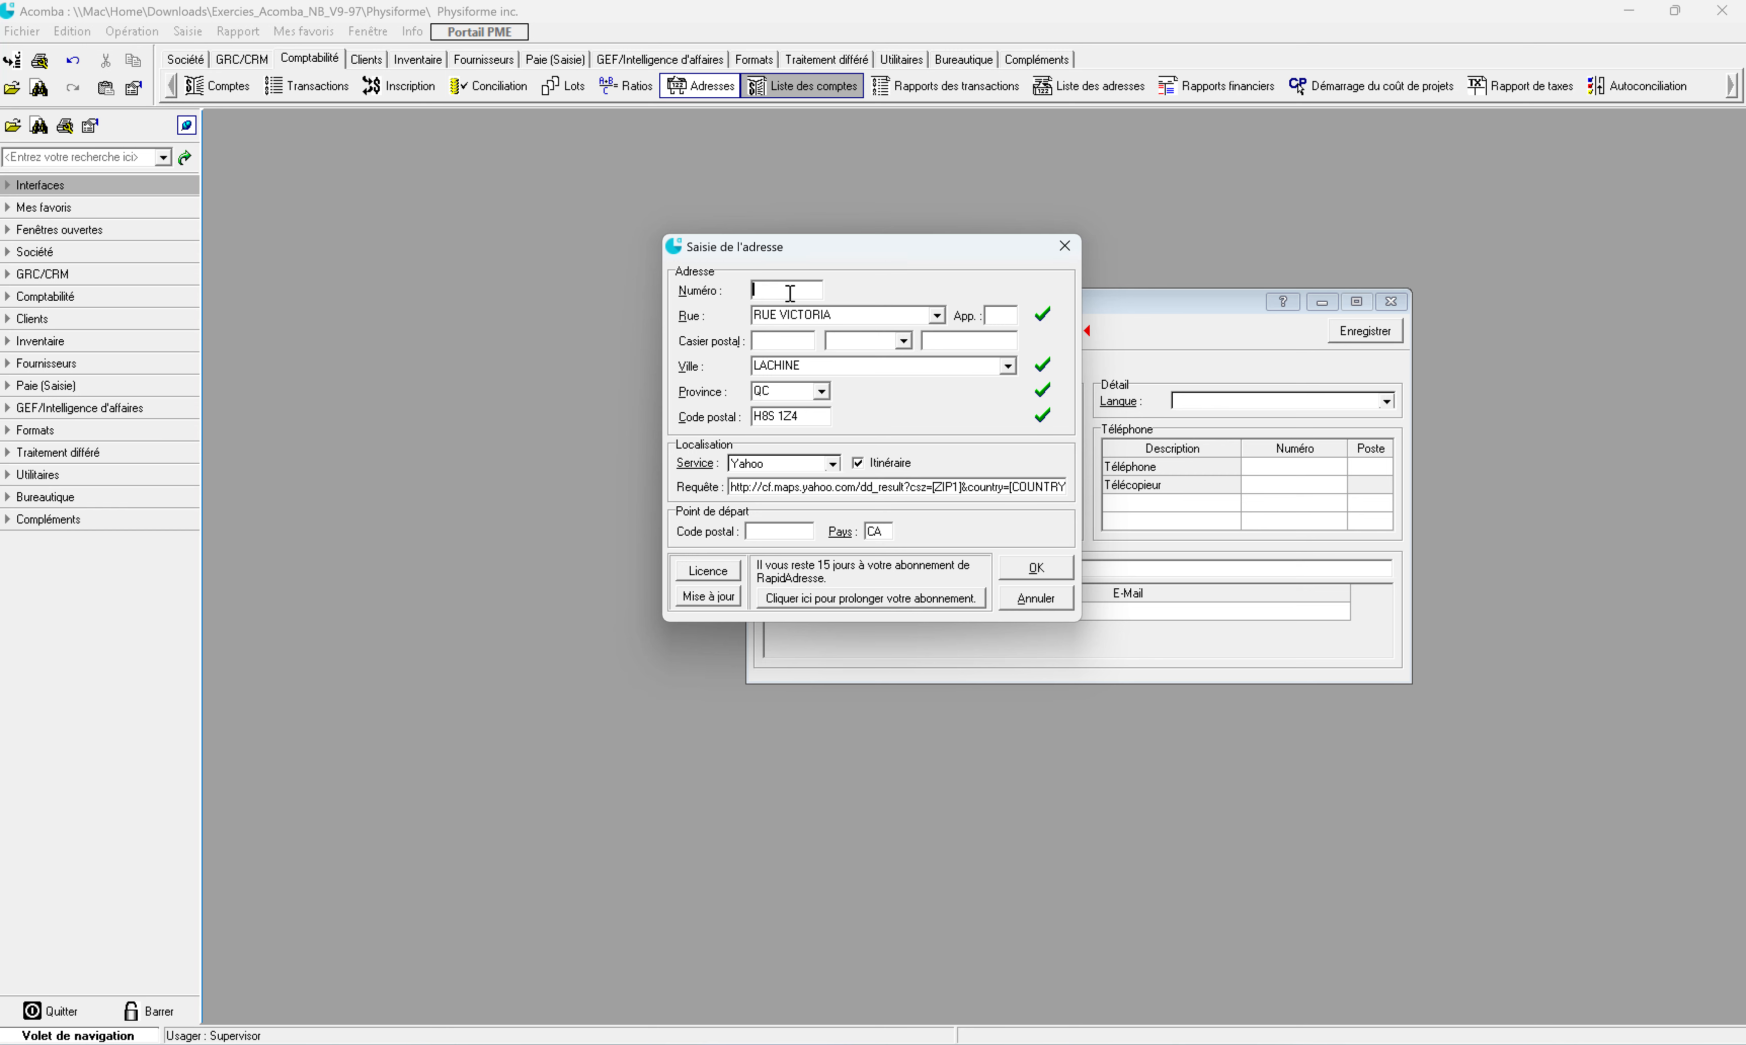
pyautogui.write('29')
pyautogui.write('25')
pyautogui.click(1043, 574)
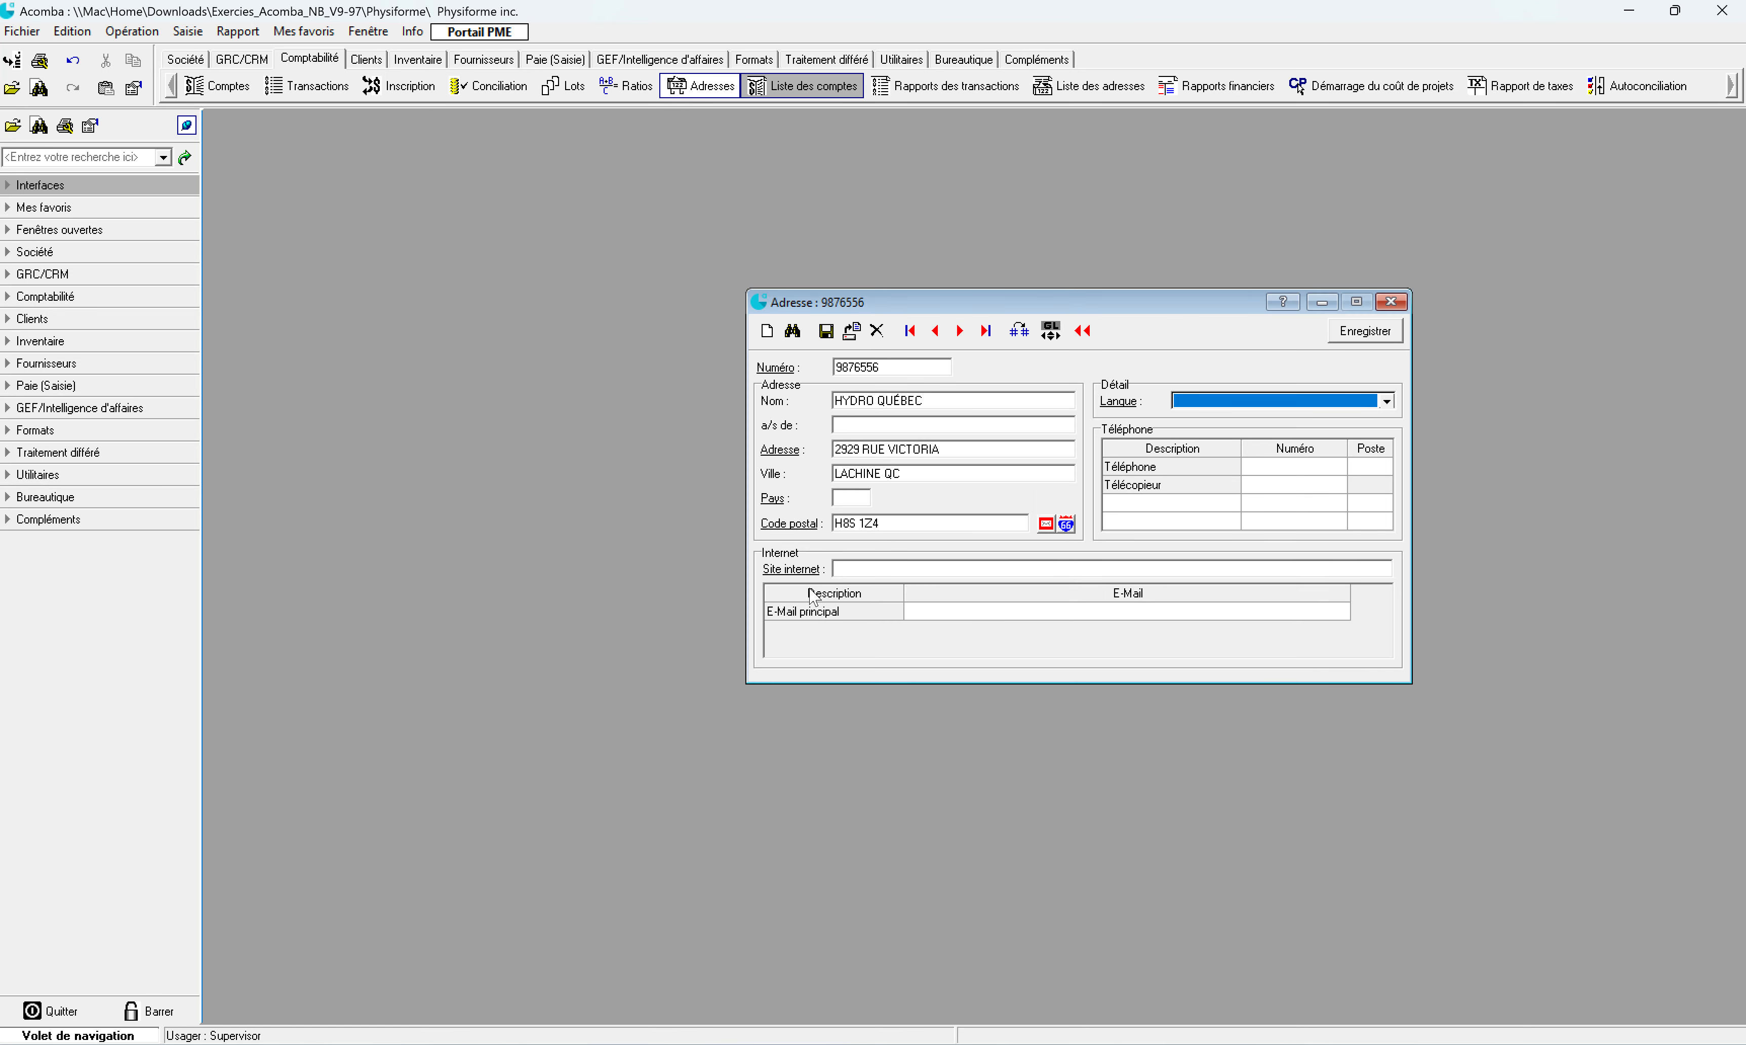
# Step: Enter the company's telephone number and set the record language to Français
pyautogui.click(1291, 468)
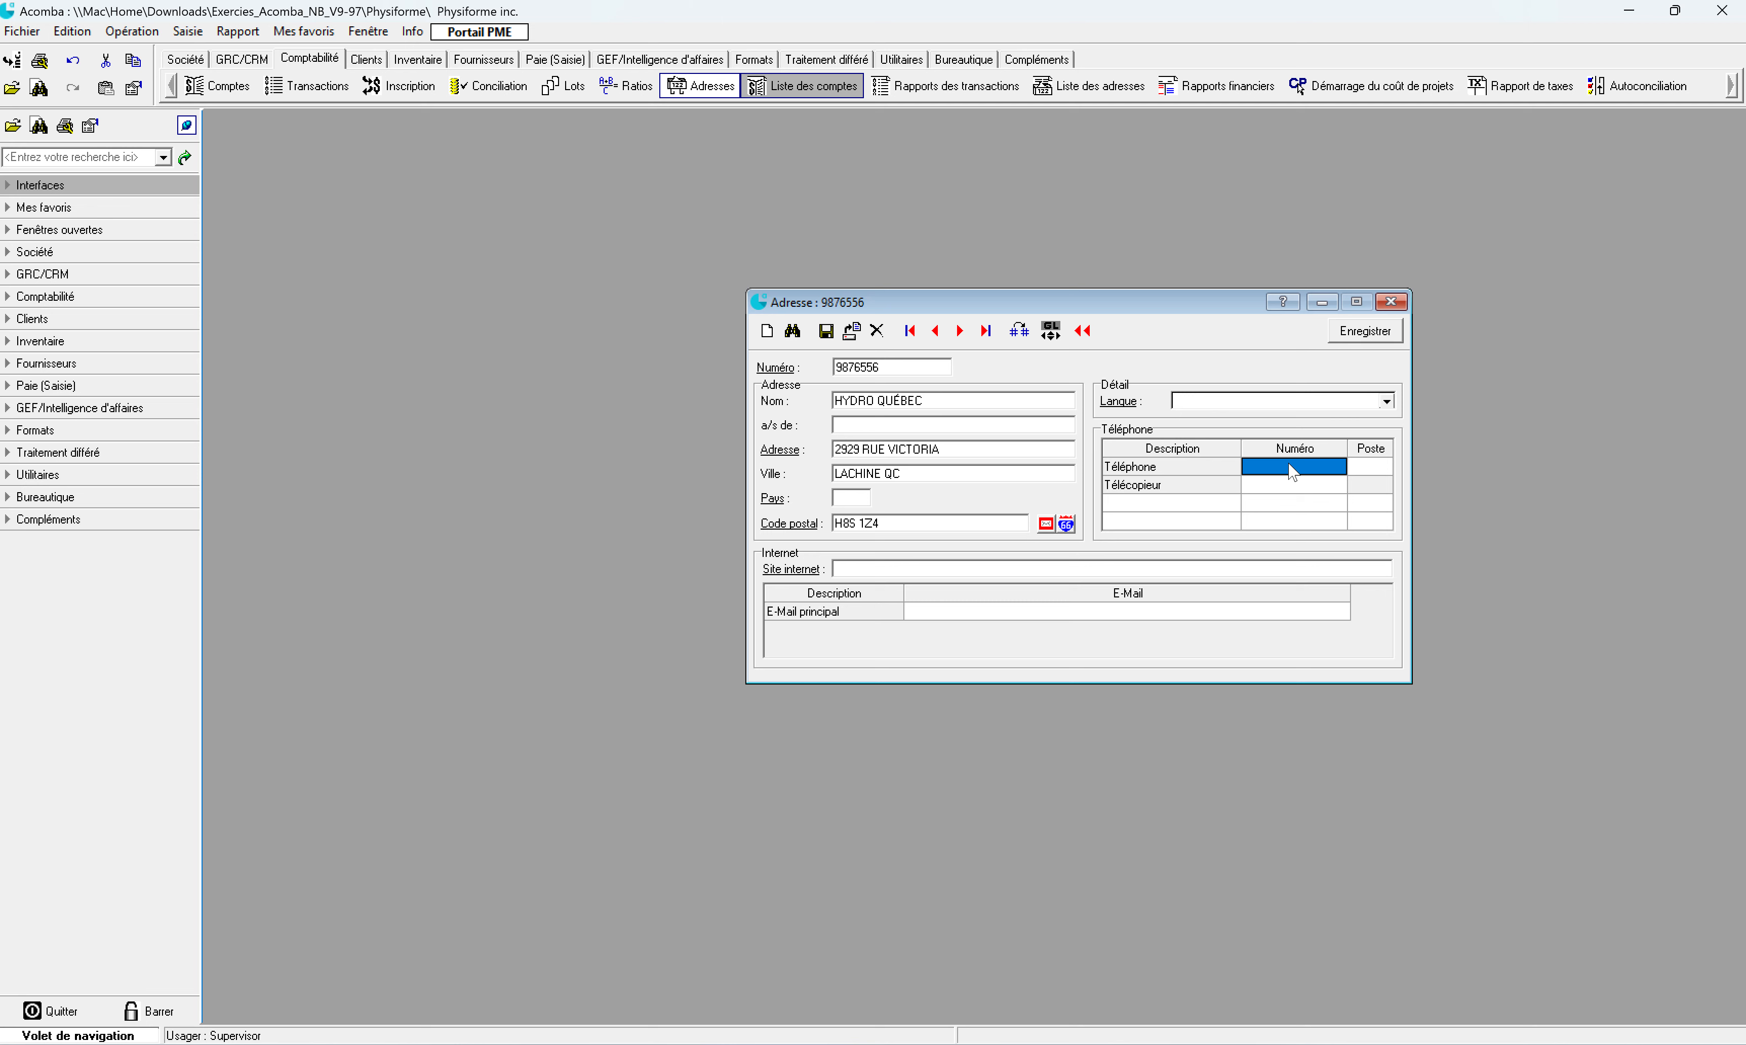
pyautogui.click(1291, 470)
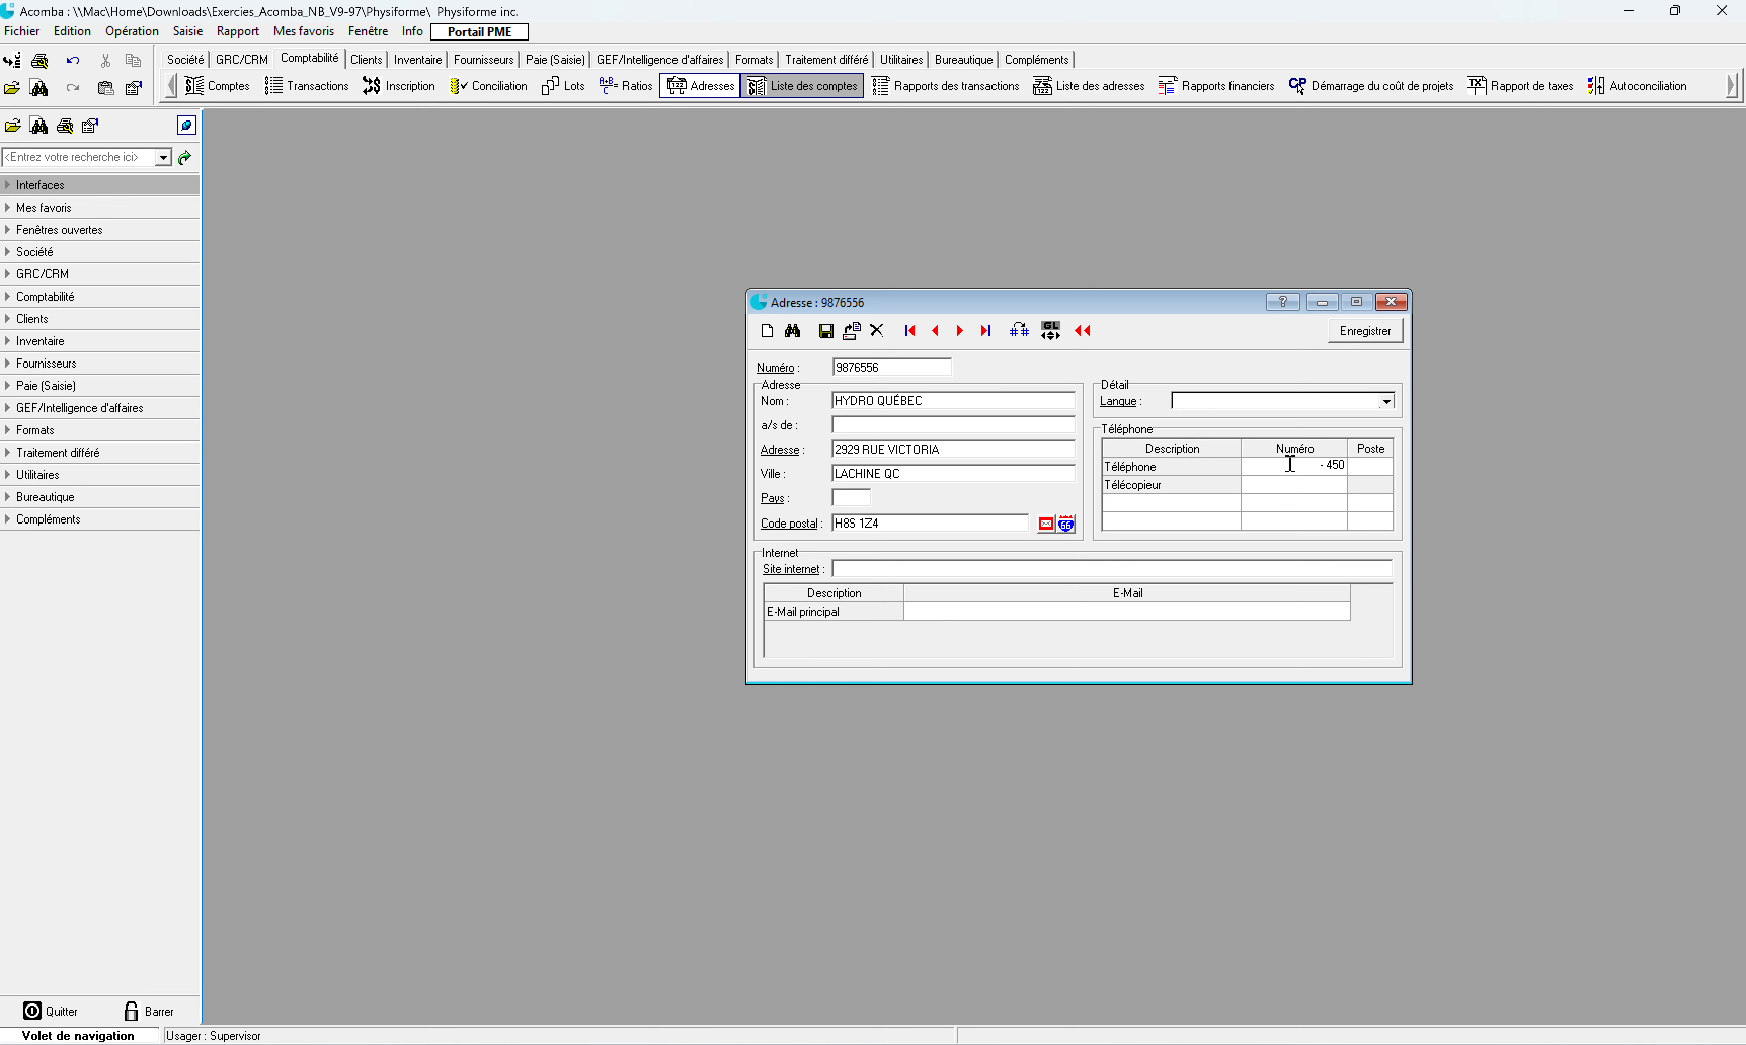
pyautogui.click(1377, 403)
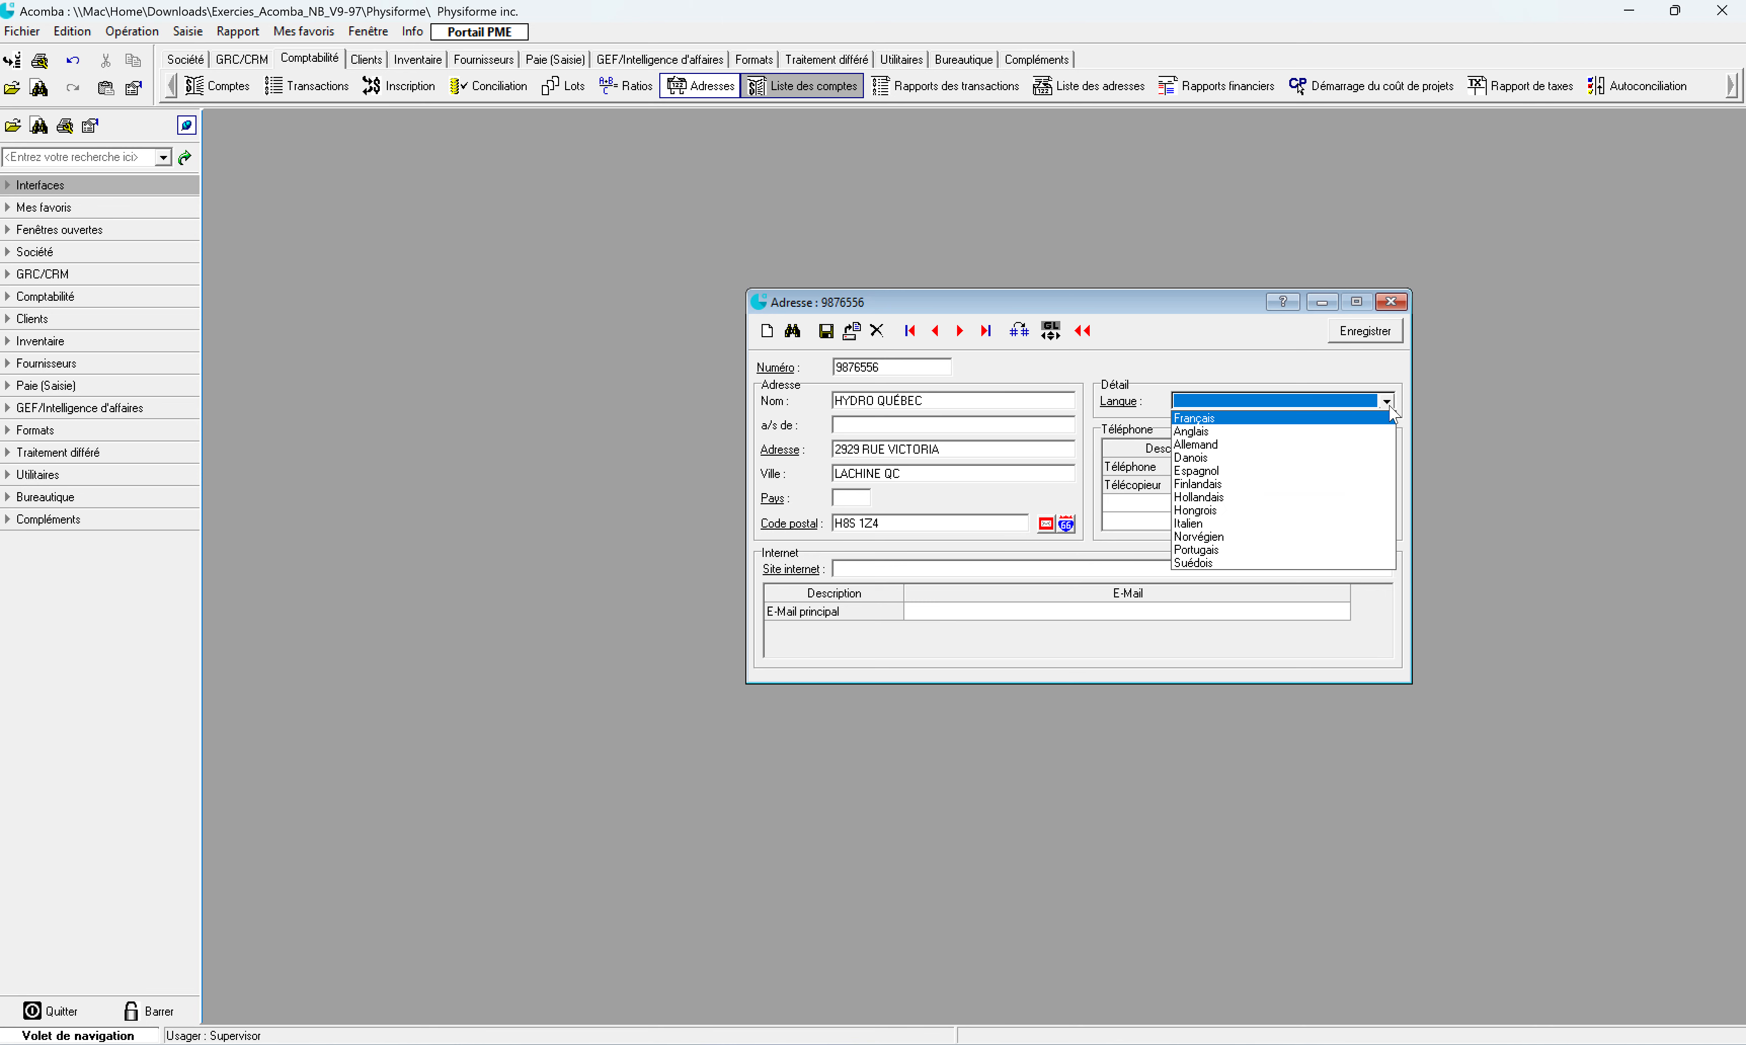
pyautogui.click(1327, 428)
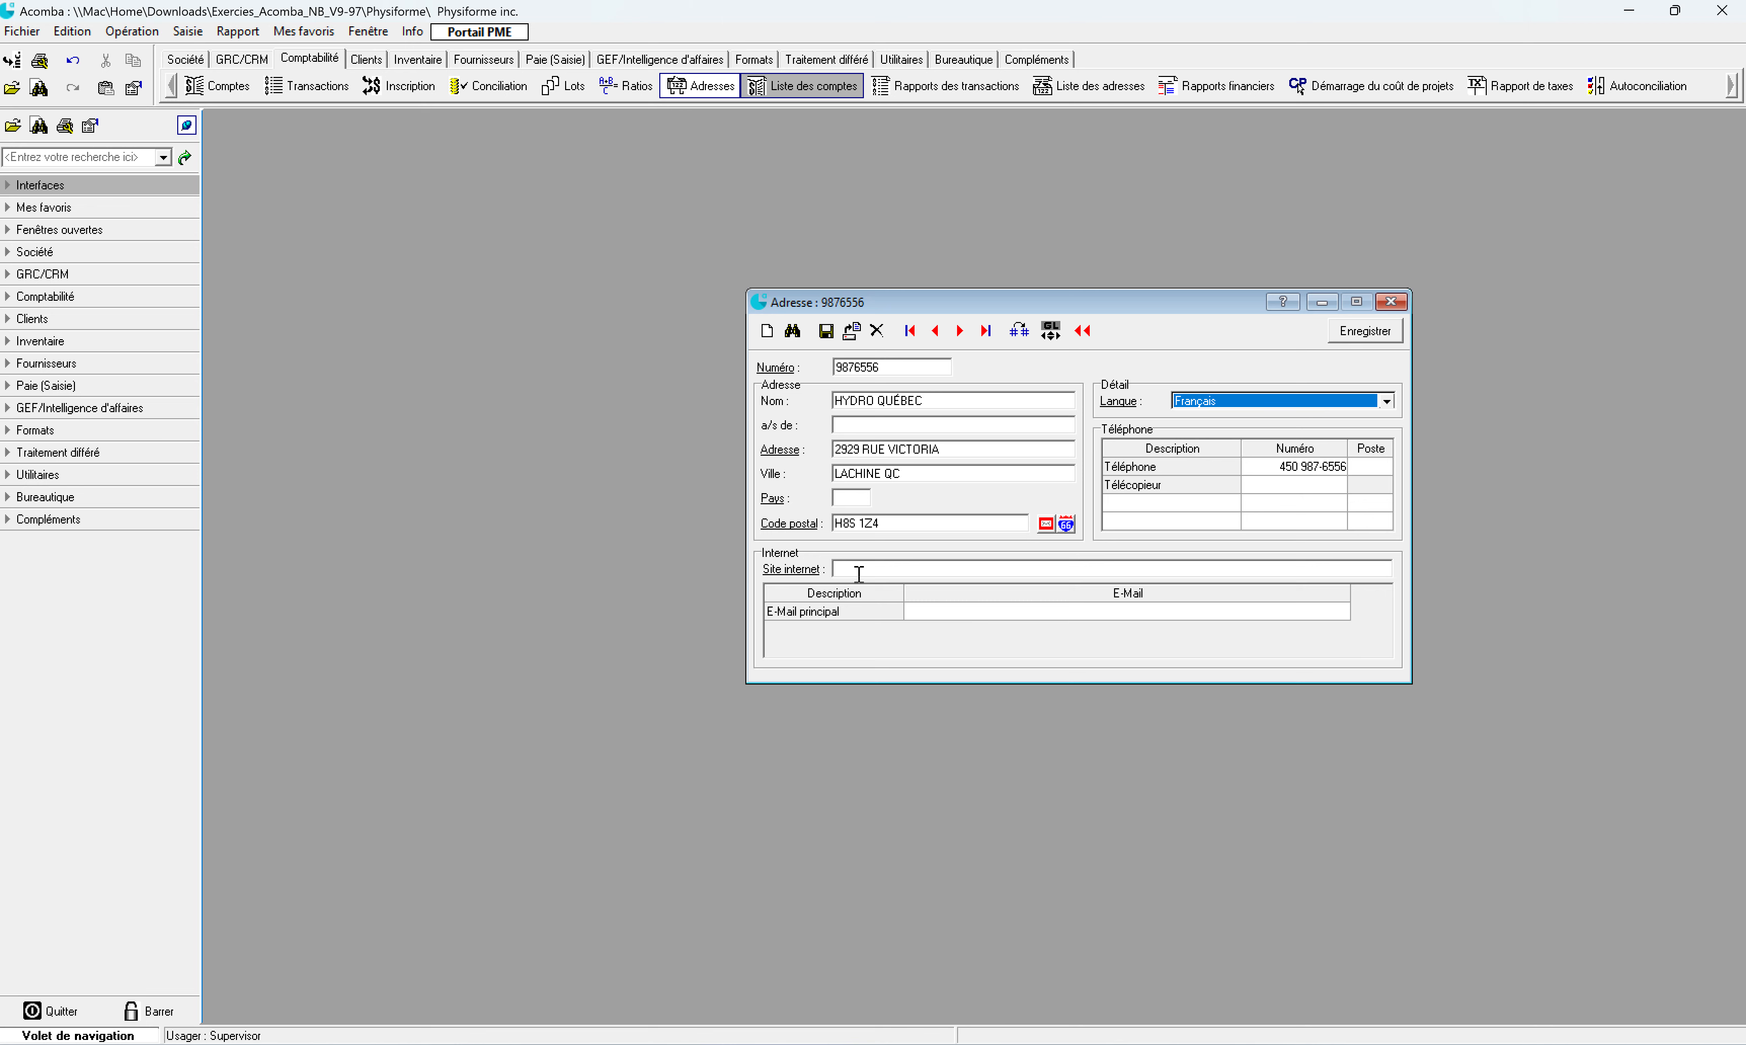
pyautogui.click(965, 611)
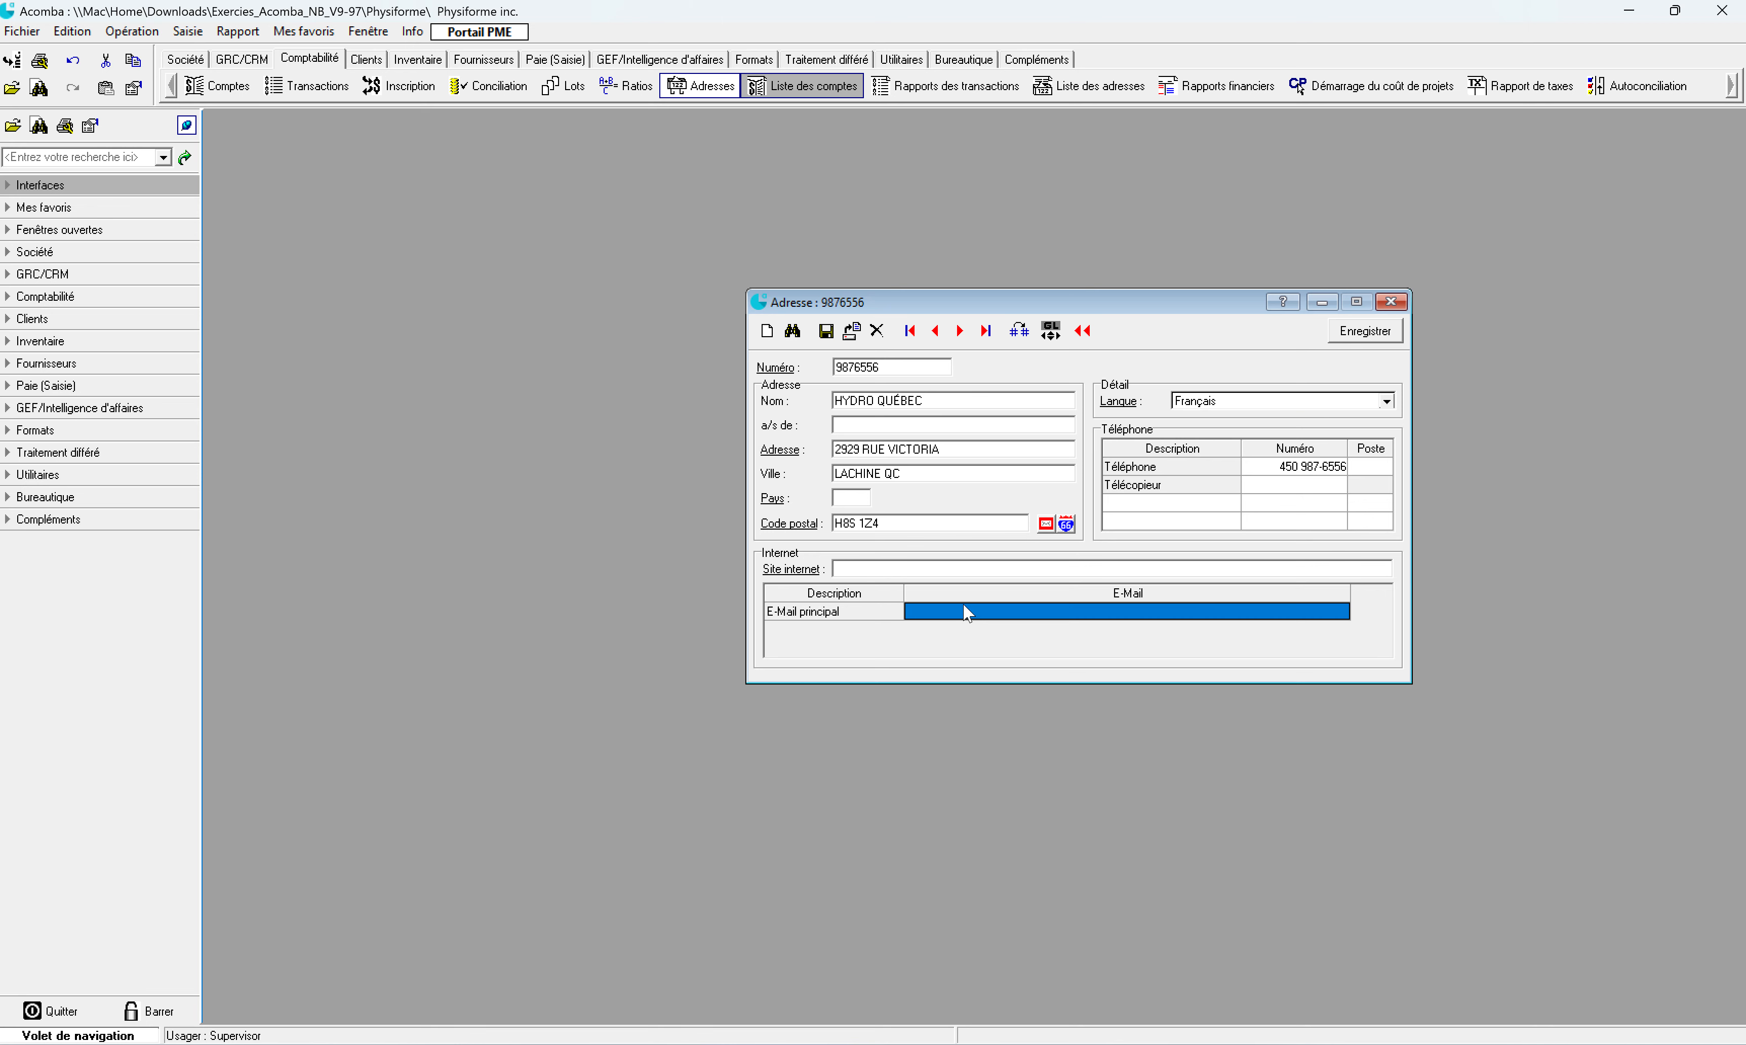
pyautogui.click(857, 568)
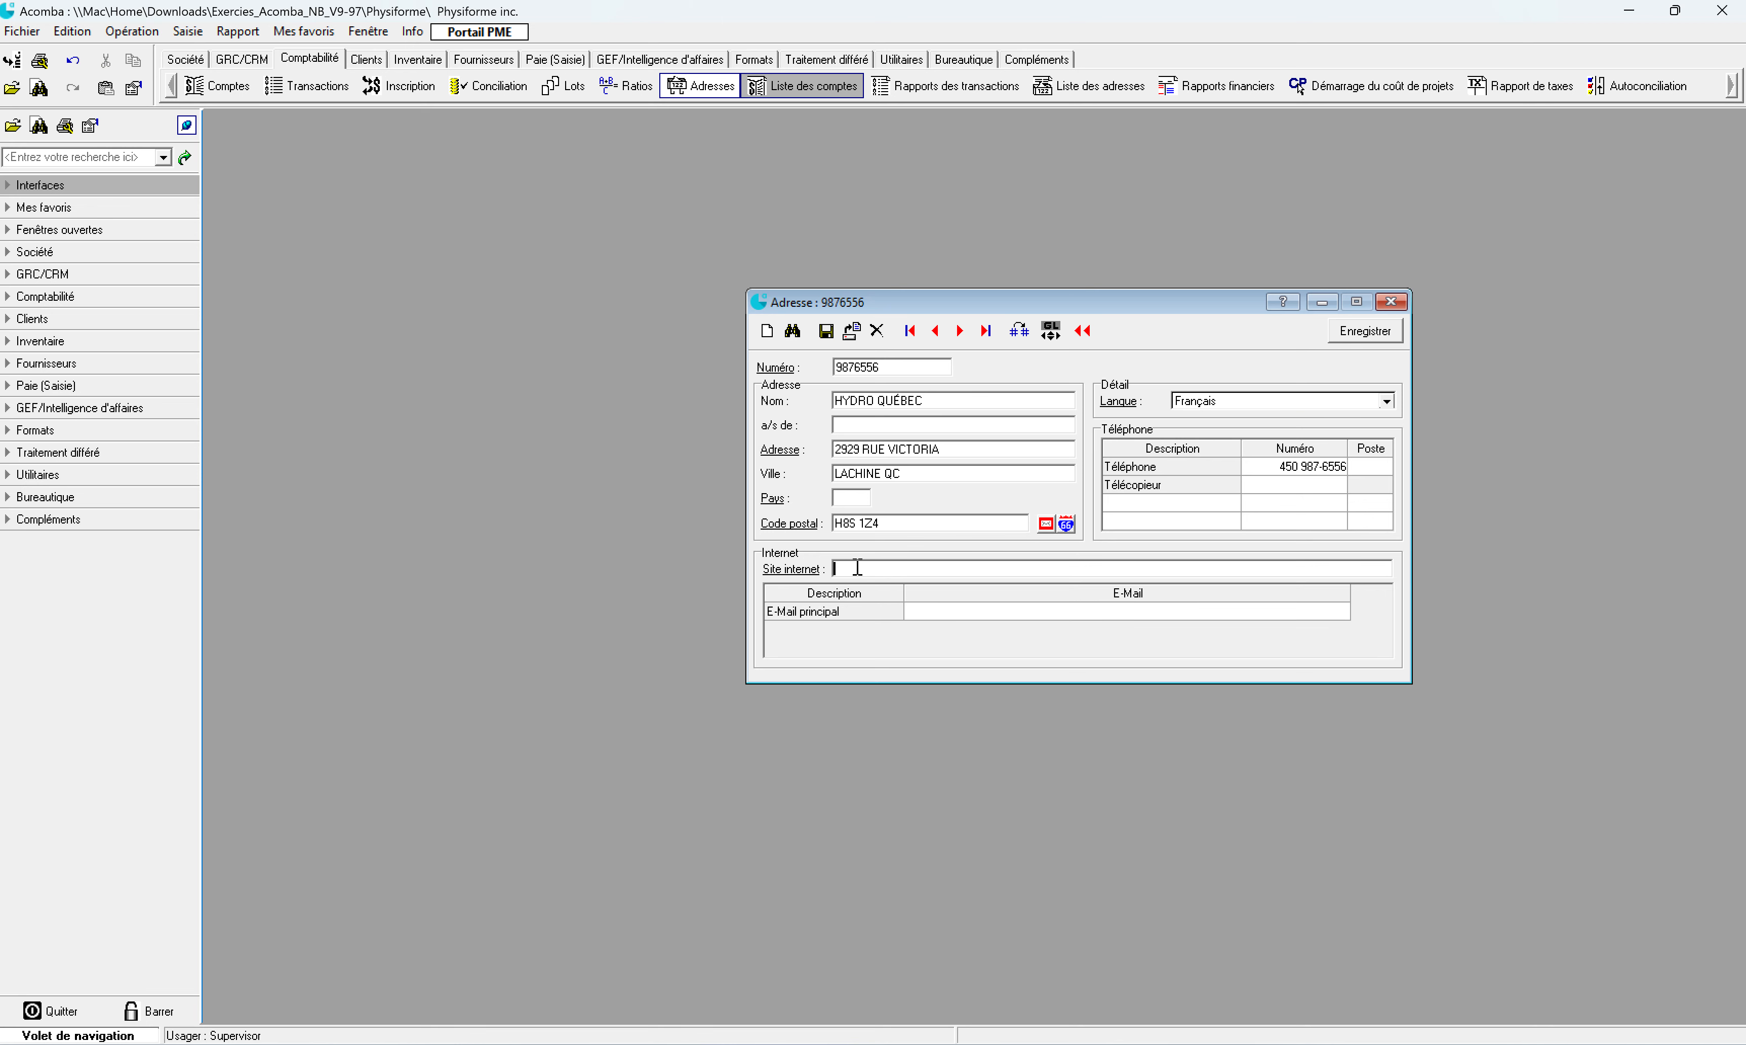
# Step: Cancel the address-renumbering option and save the Hydro Québec record
pyautogui.click(902, 362)
pyautogui.doubleClick(902, 363)
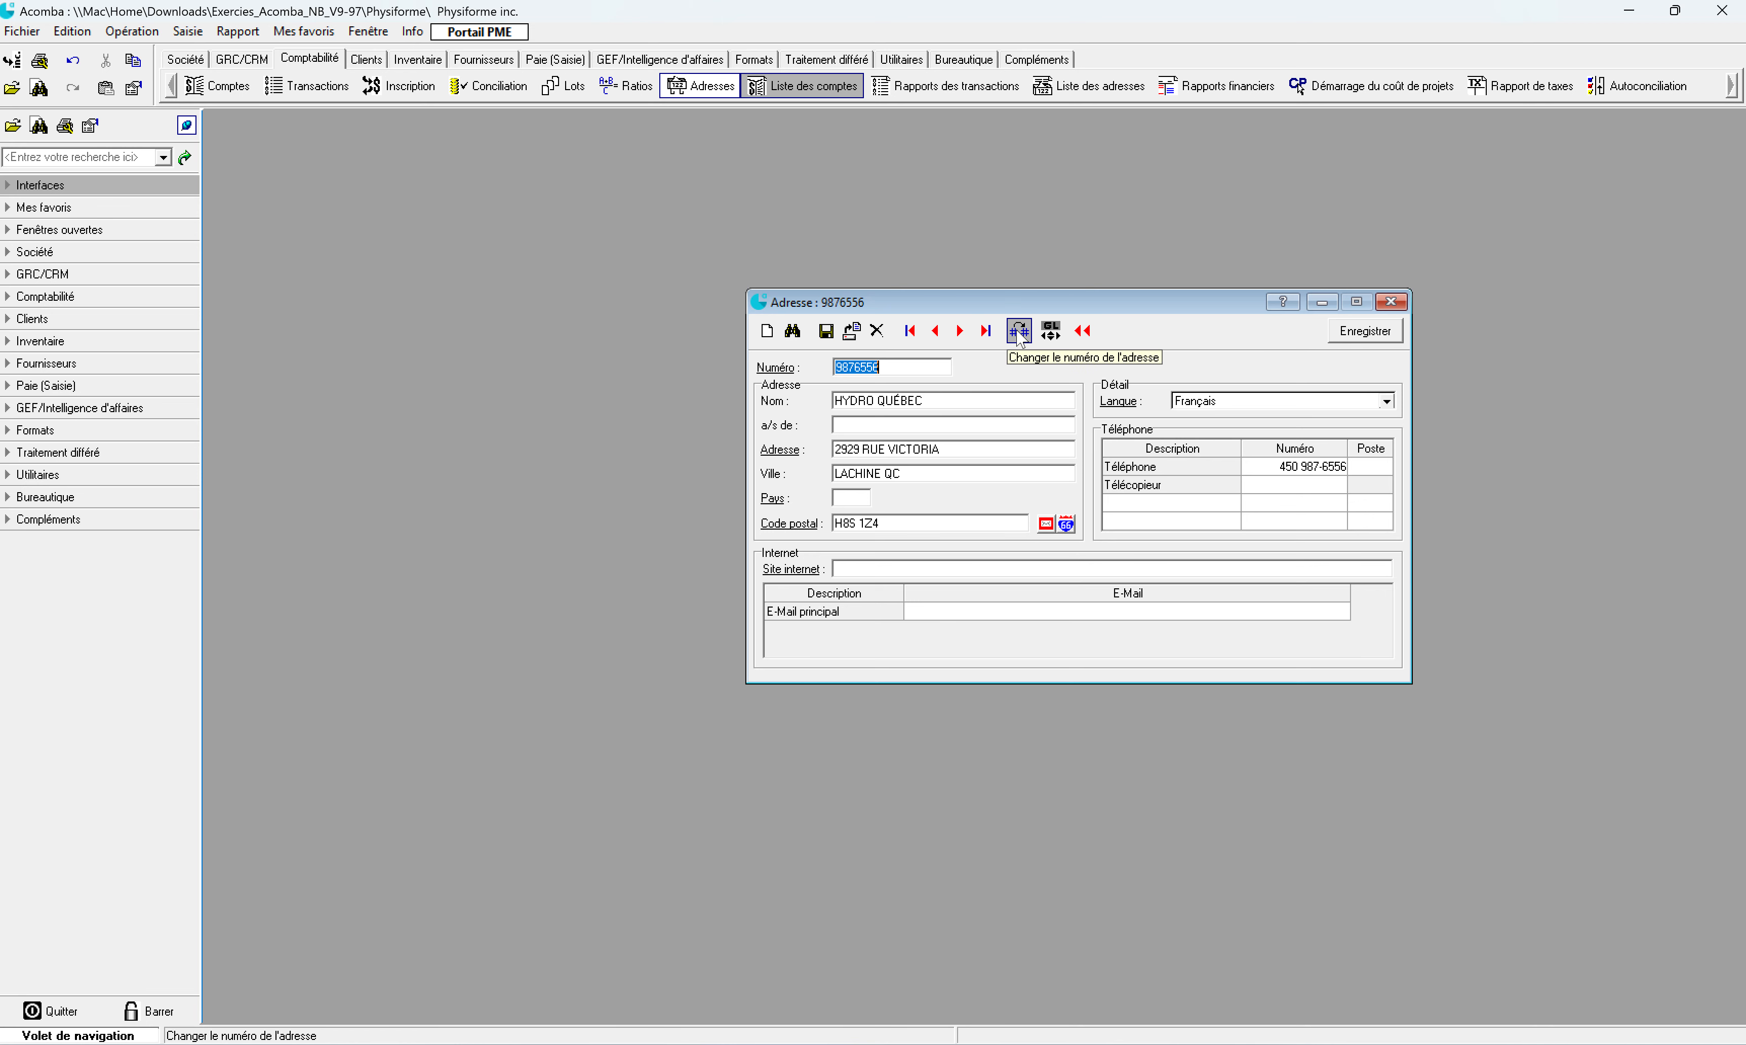
pyautogui.click(1019, 332)
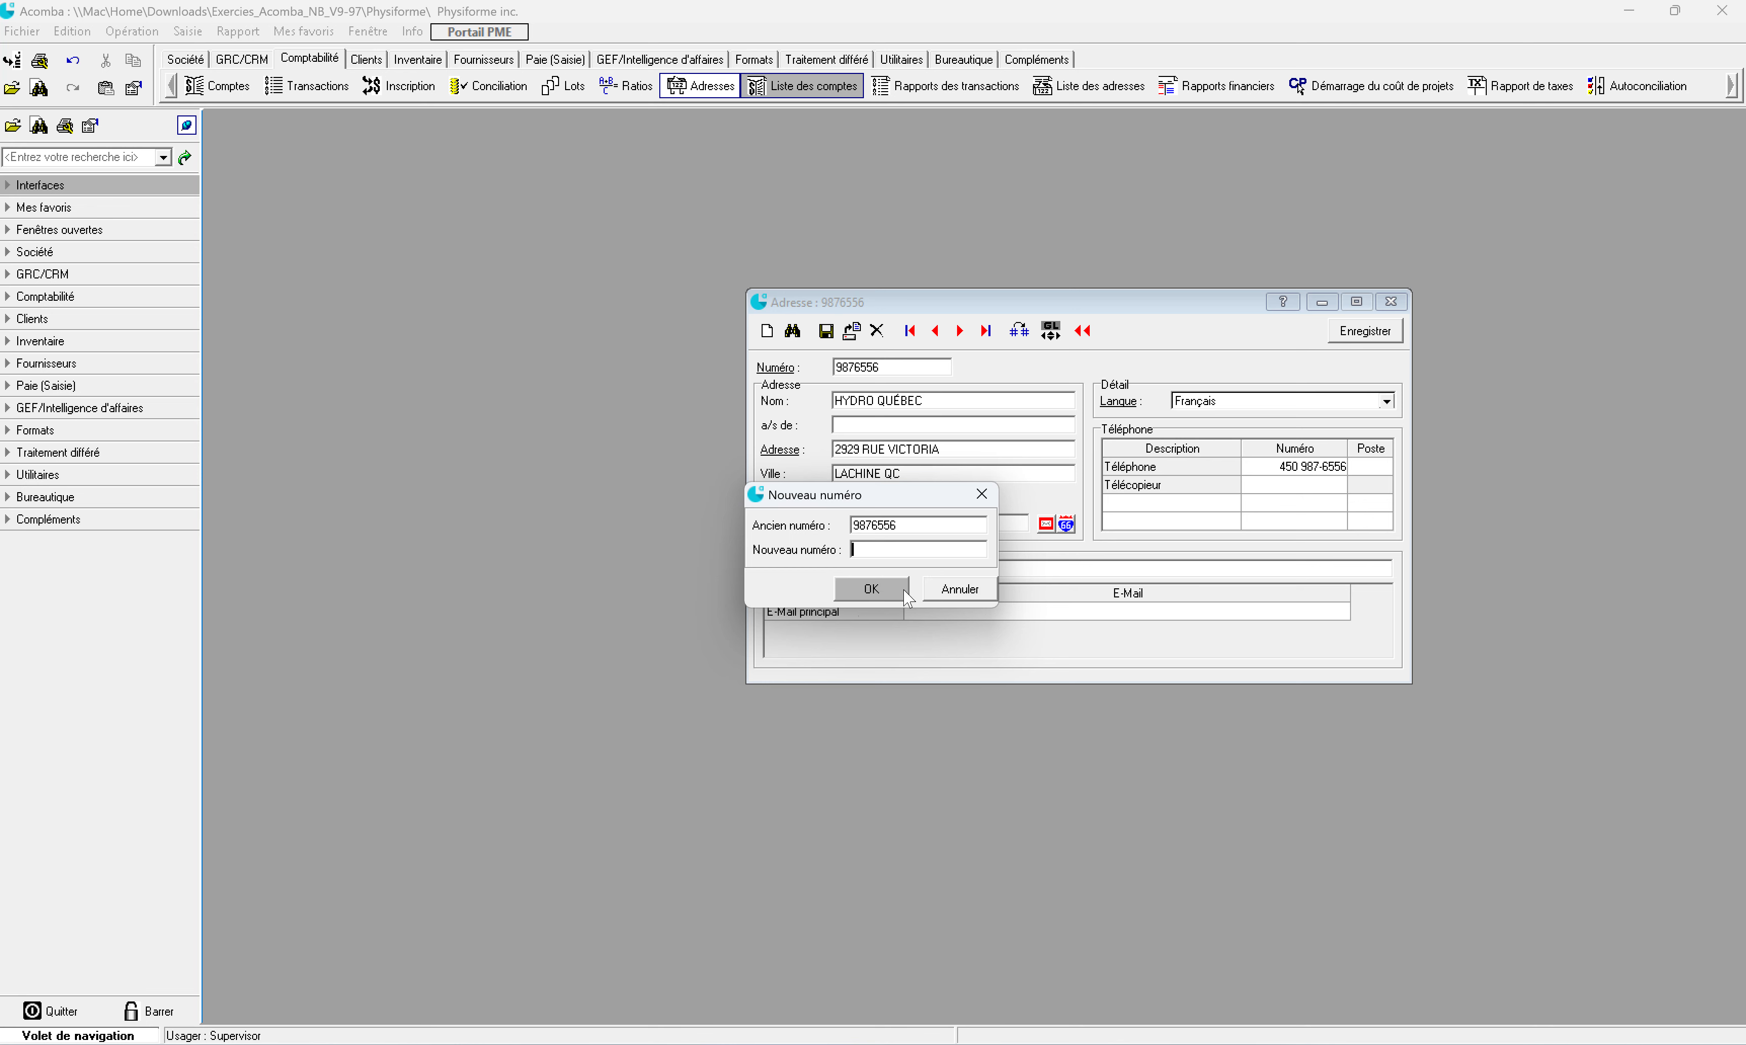
pyautogui.click(931, 597)
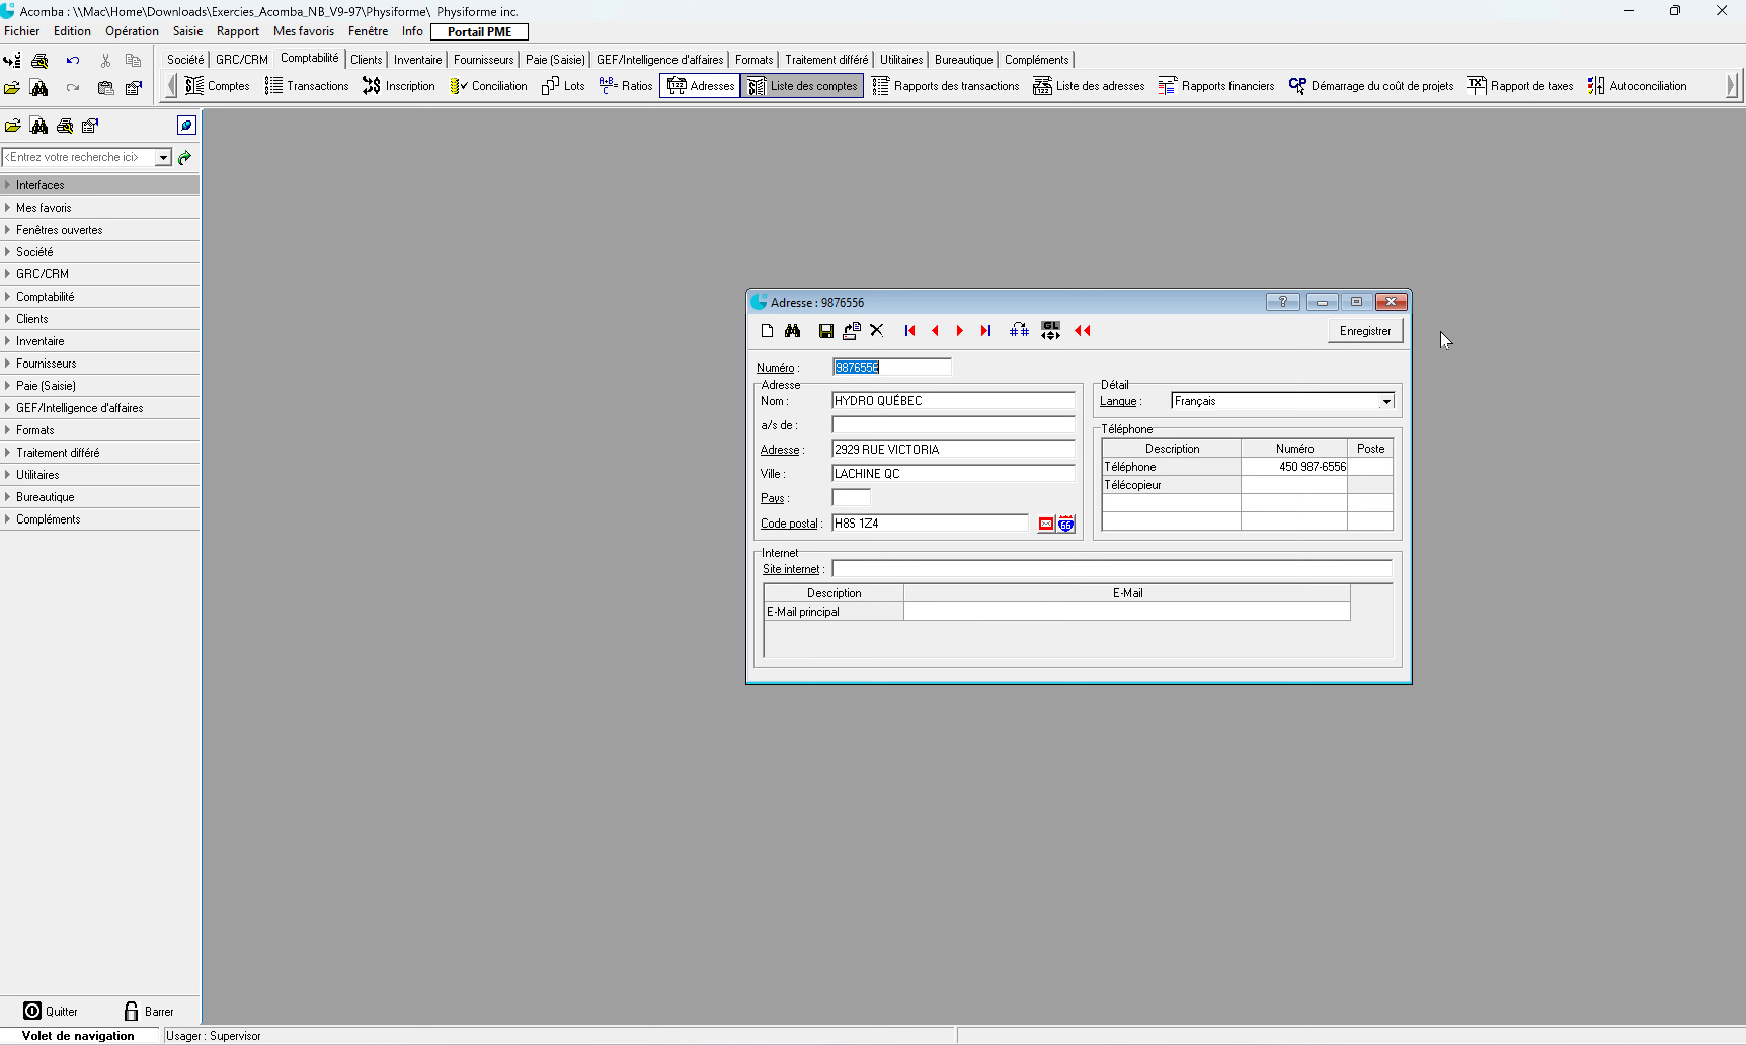
pyautogui.click(1370, 331)
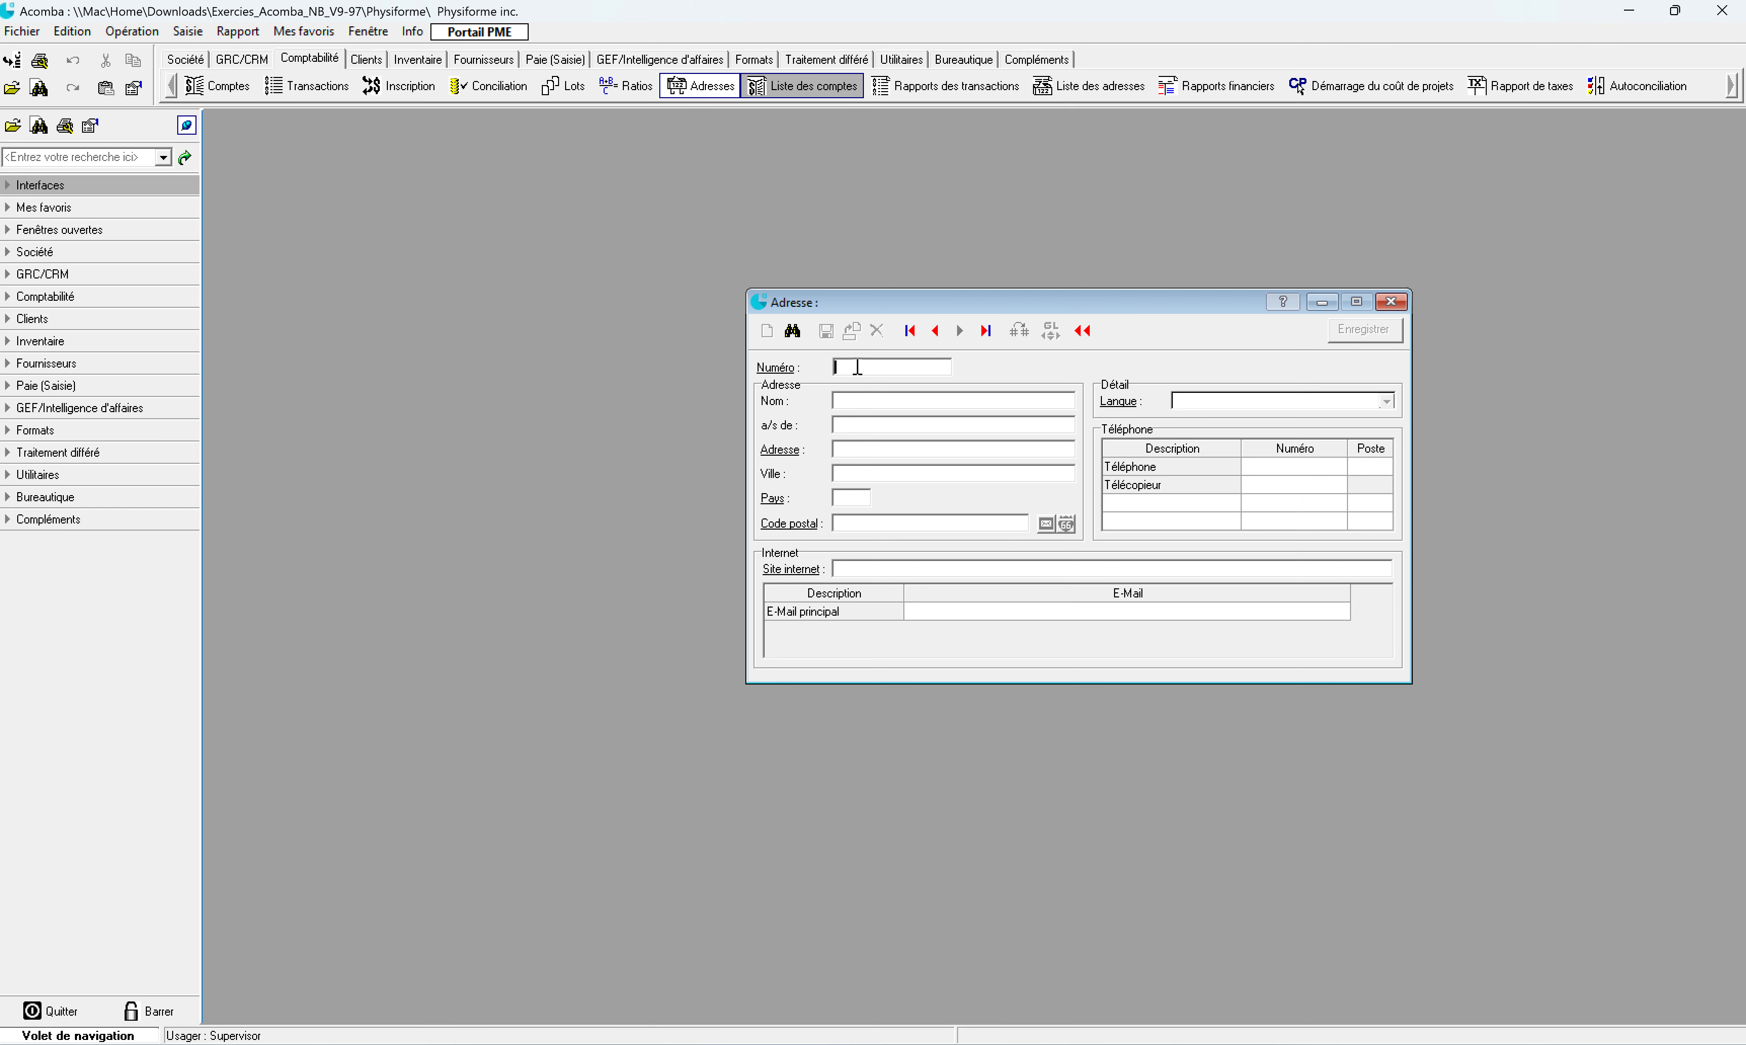
# Step: Enter the new address number, name BELL CANADA, and care-of CENTRE DE VERSEMENTS CLIENTS
pyautogui.click(901, 402)
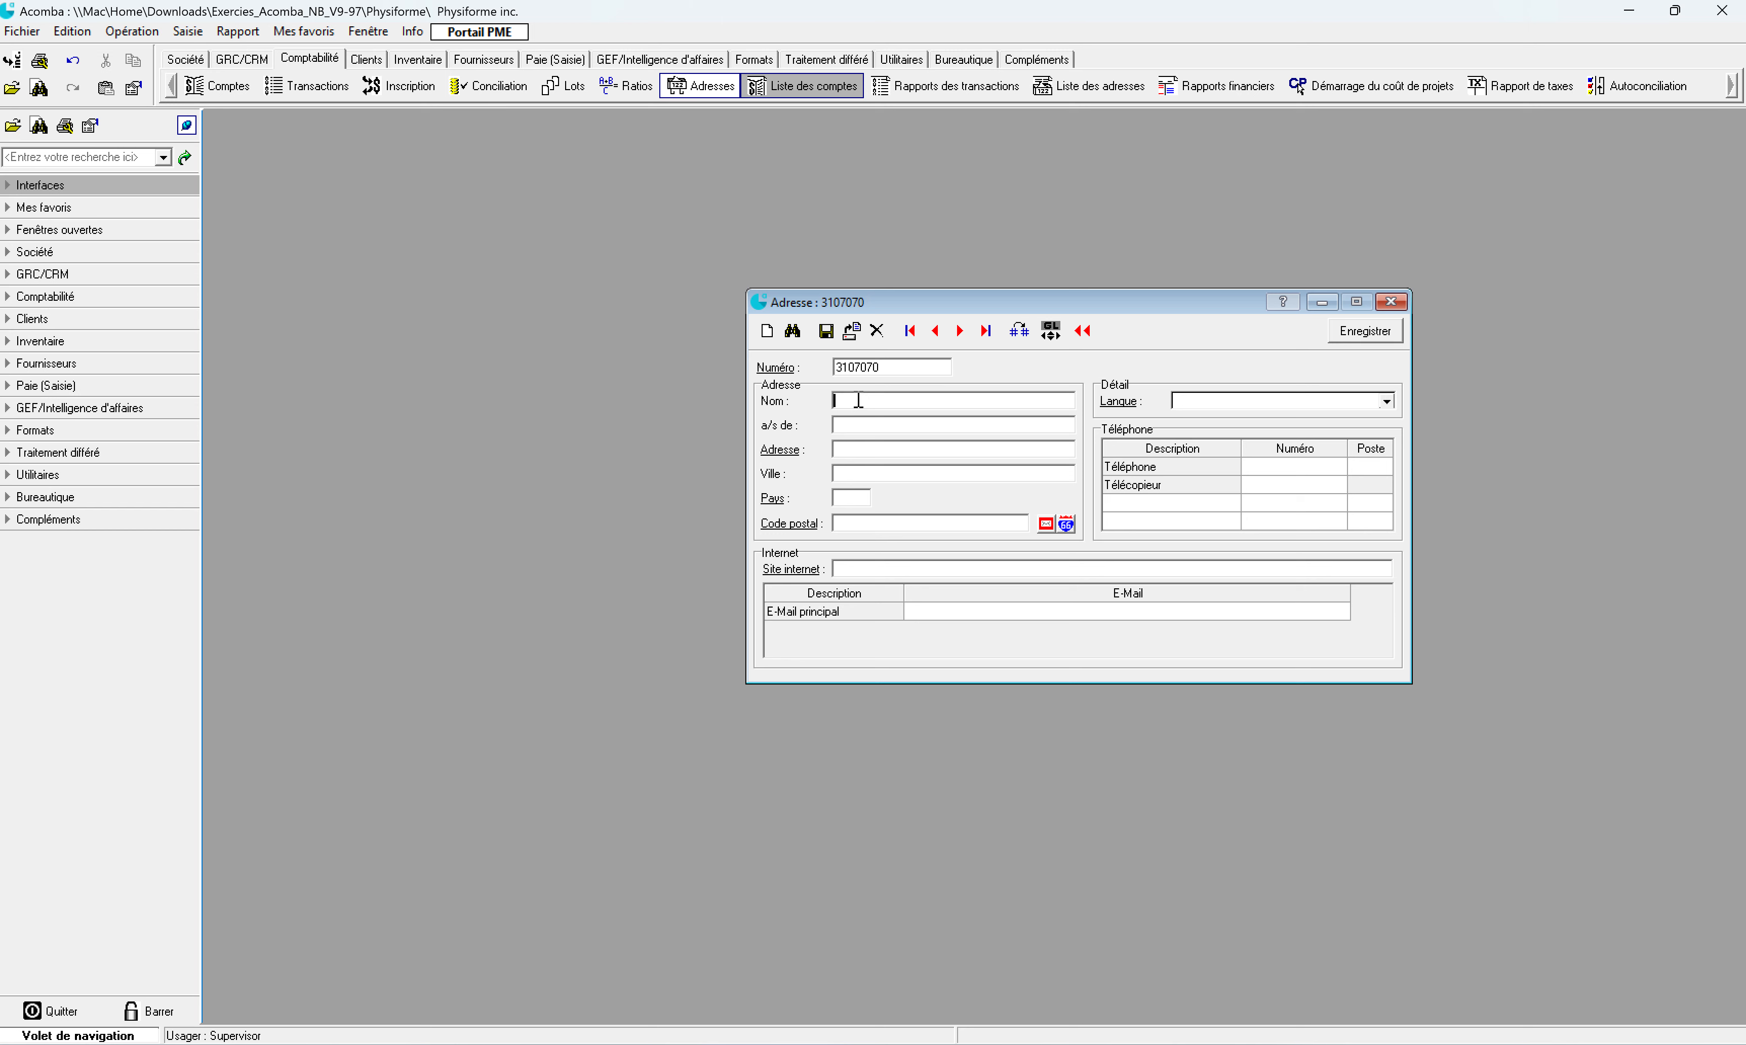
pyautogui.write('ELL CANADA')
pyautogui.click(876, 428)
pyautogui.write('CENTRE DE VERSEMENTS CLIENTS')
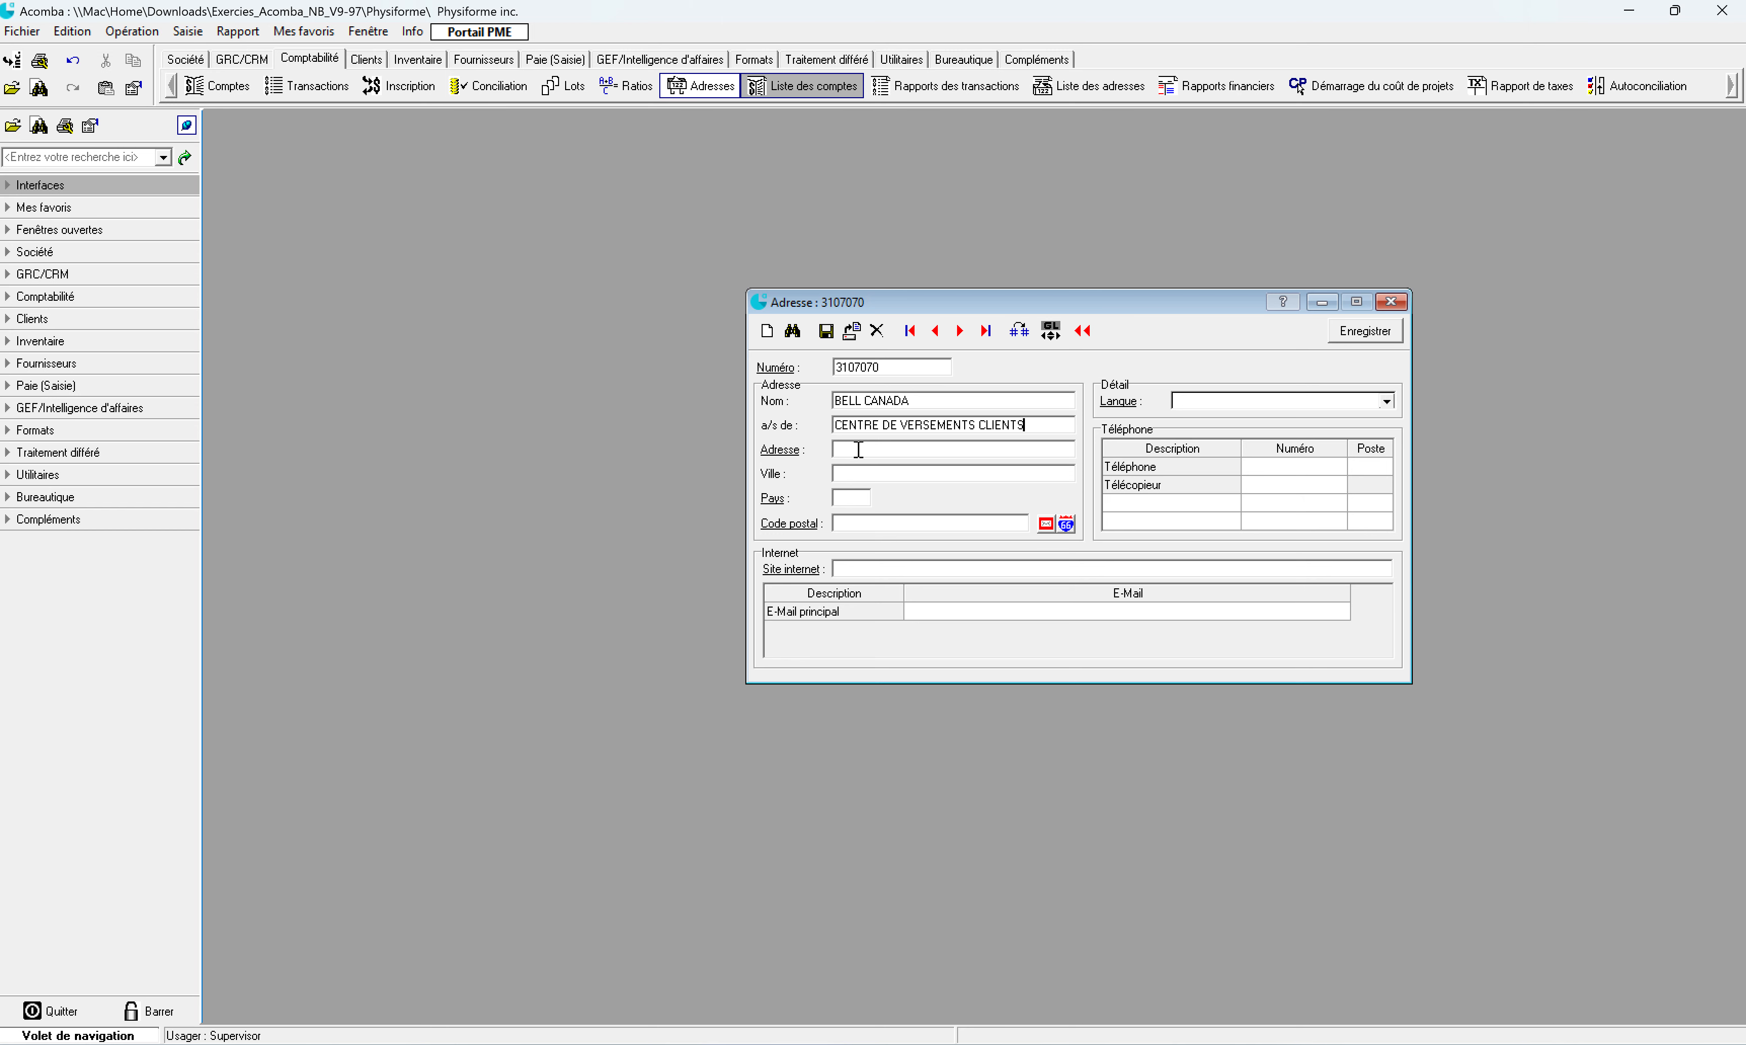
# Step: Fill in the Montréal post office box address through the postal code lookup
pyautogui.click(875, 522)
pyautogui.write('H3C')
pyautogui.write('5R3')
pyautogui.press('Return')
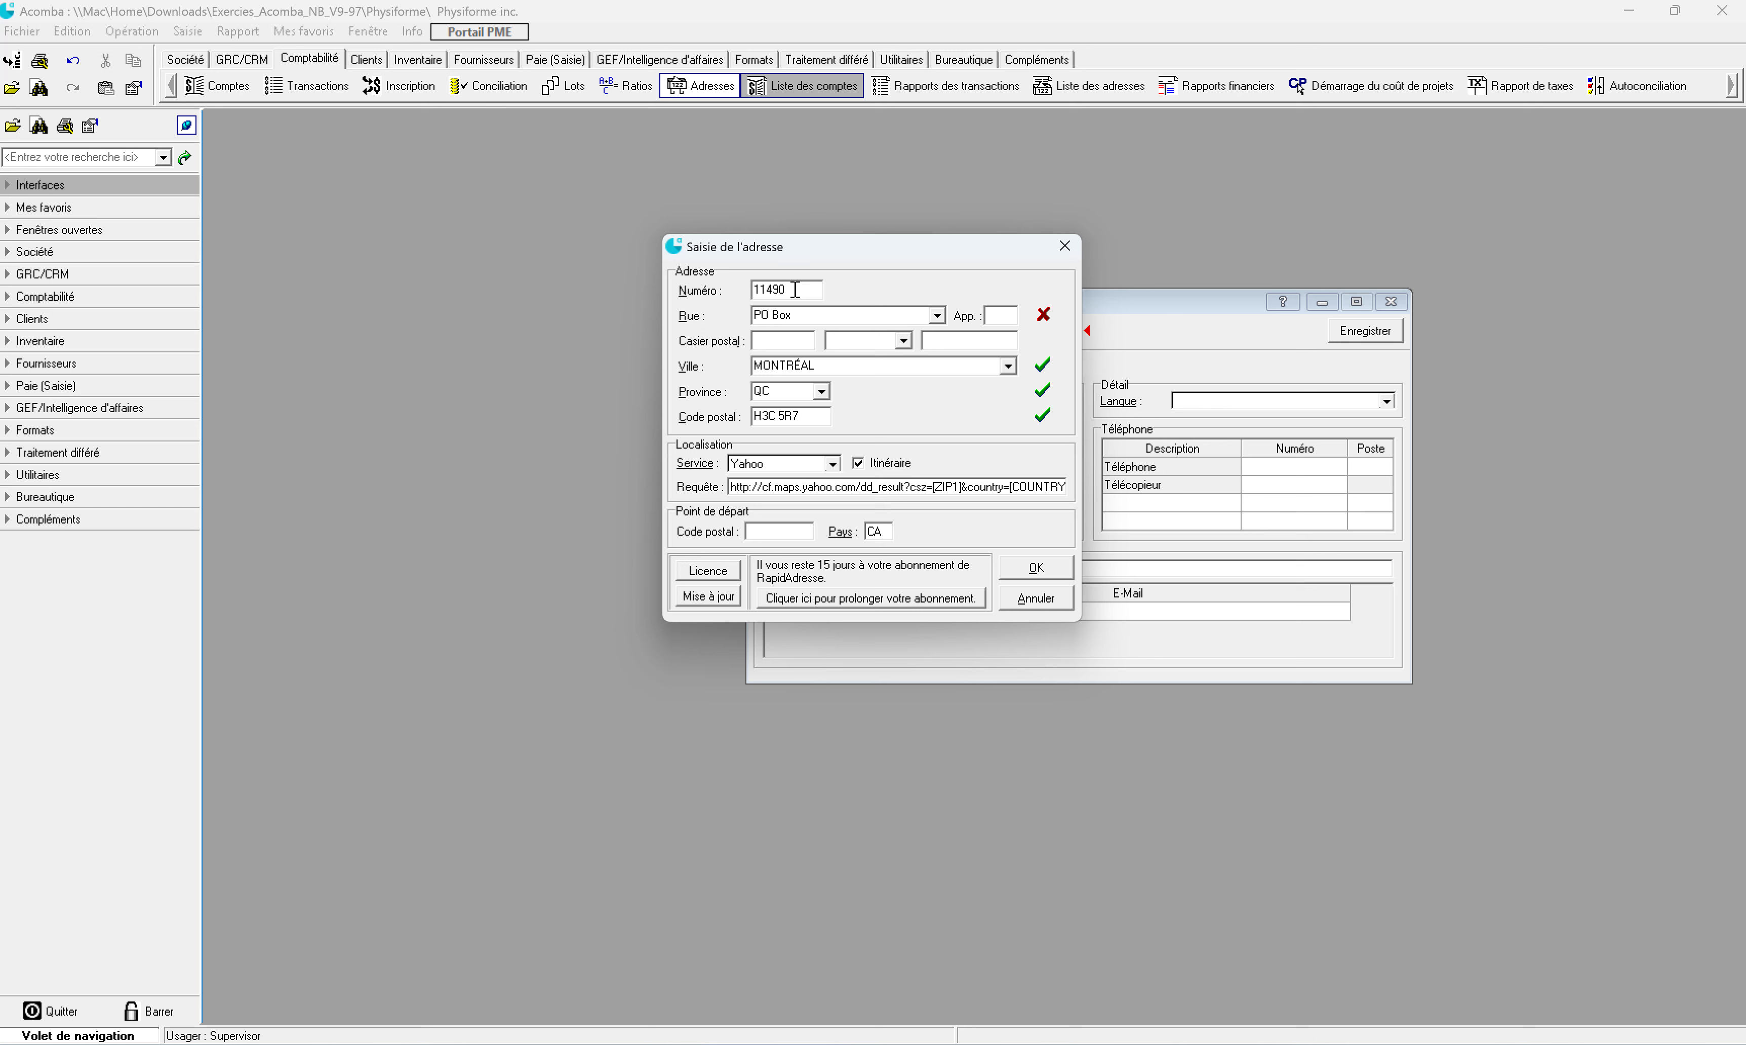
pyautogui.press('BackSpace')
pyautogui.press('BackSpace')
pyautogui.press('BackSpace')
pyautogui.press('BackSpace')
pyautogui.press('BackSpace')
pyautogui.click(773, 340)
pyautogui.write('1148')
pyautogui.click(1048, 565)
pyautogui.click(1052, 572)
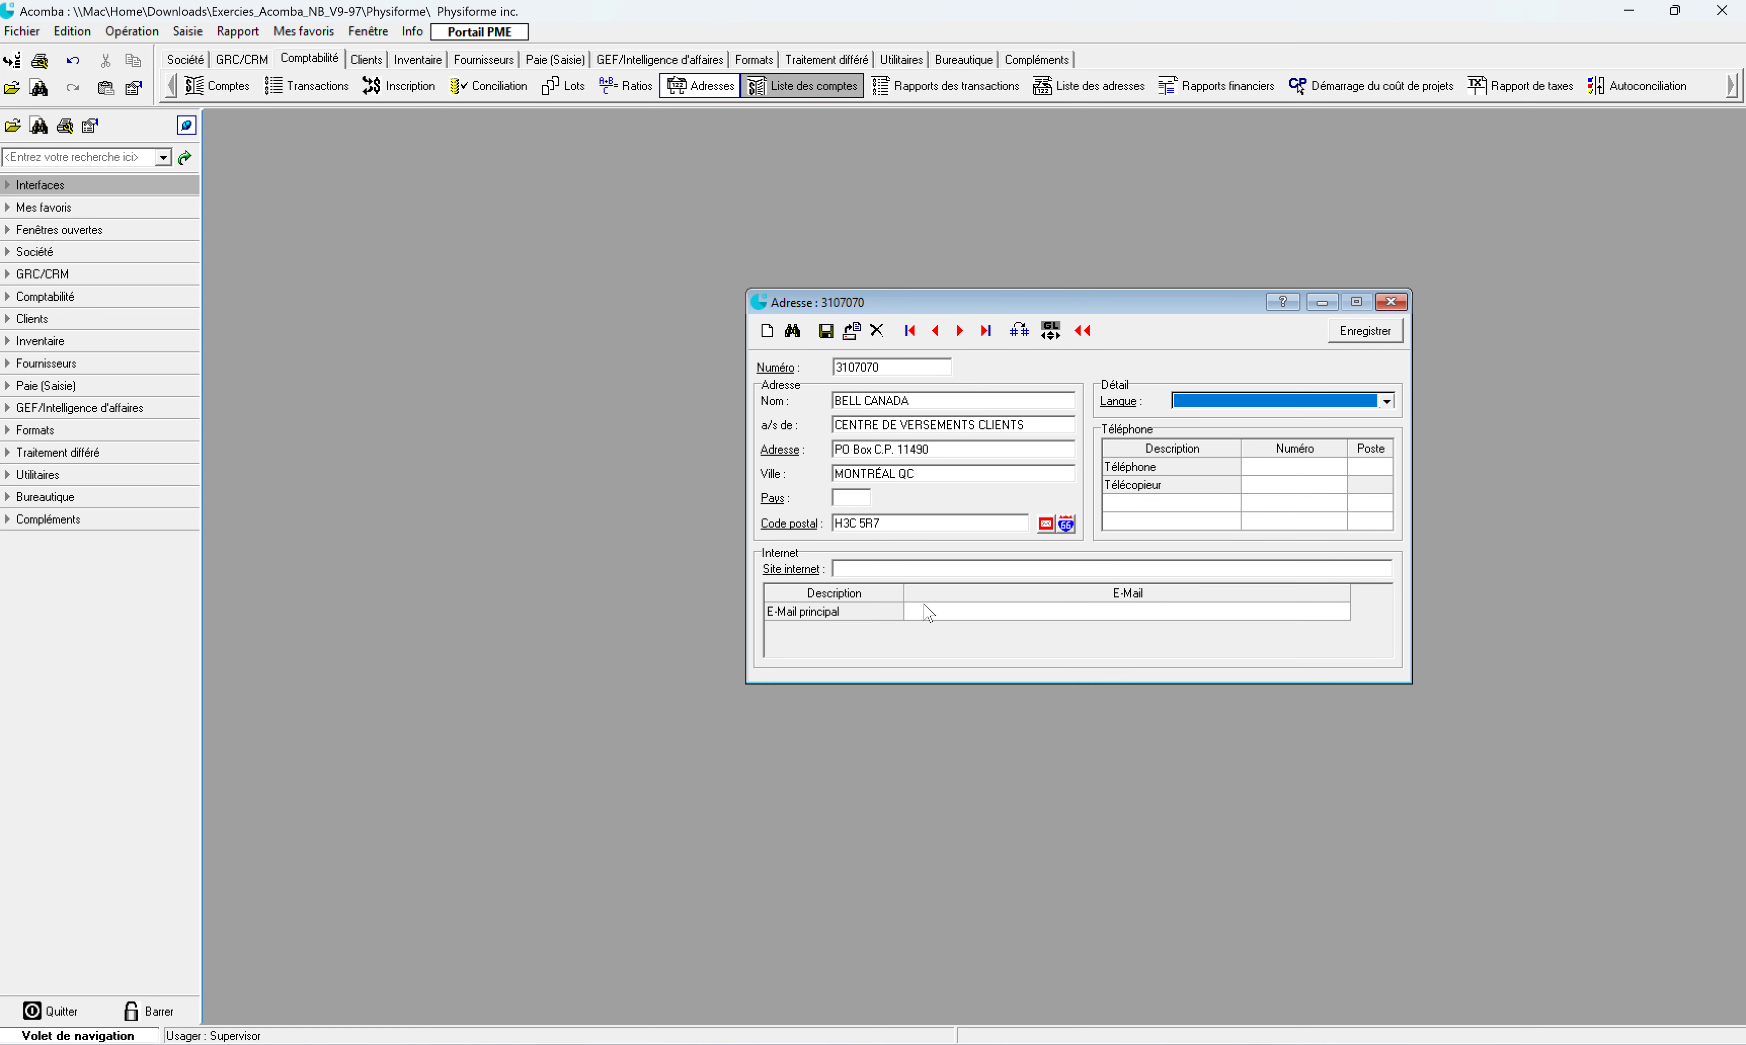
# Step: Set the language to Anglais, enter the telephone number, and save the Bell Canada record
pyautogui.click(1310, 401)
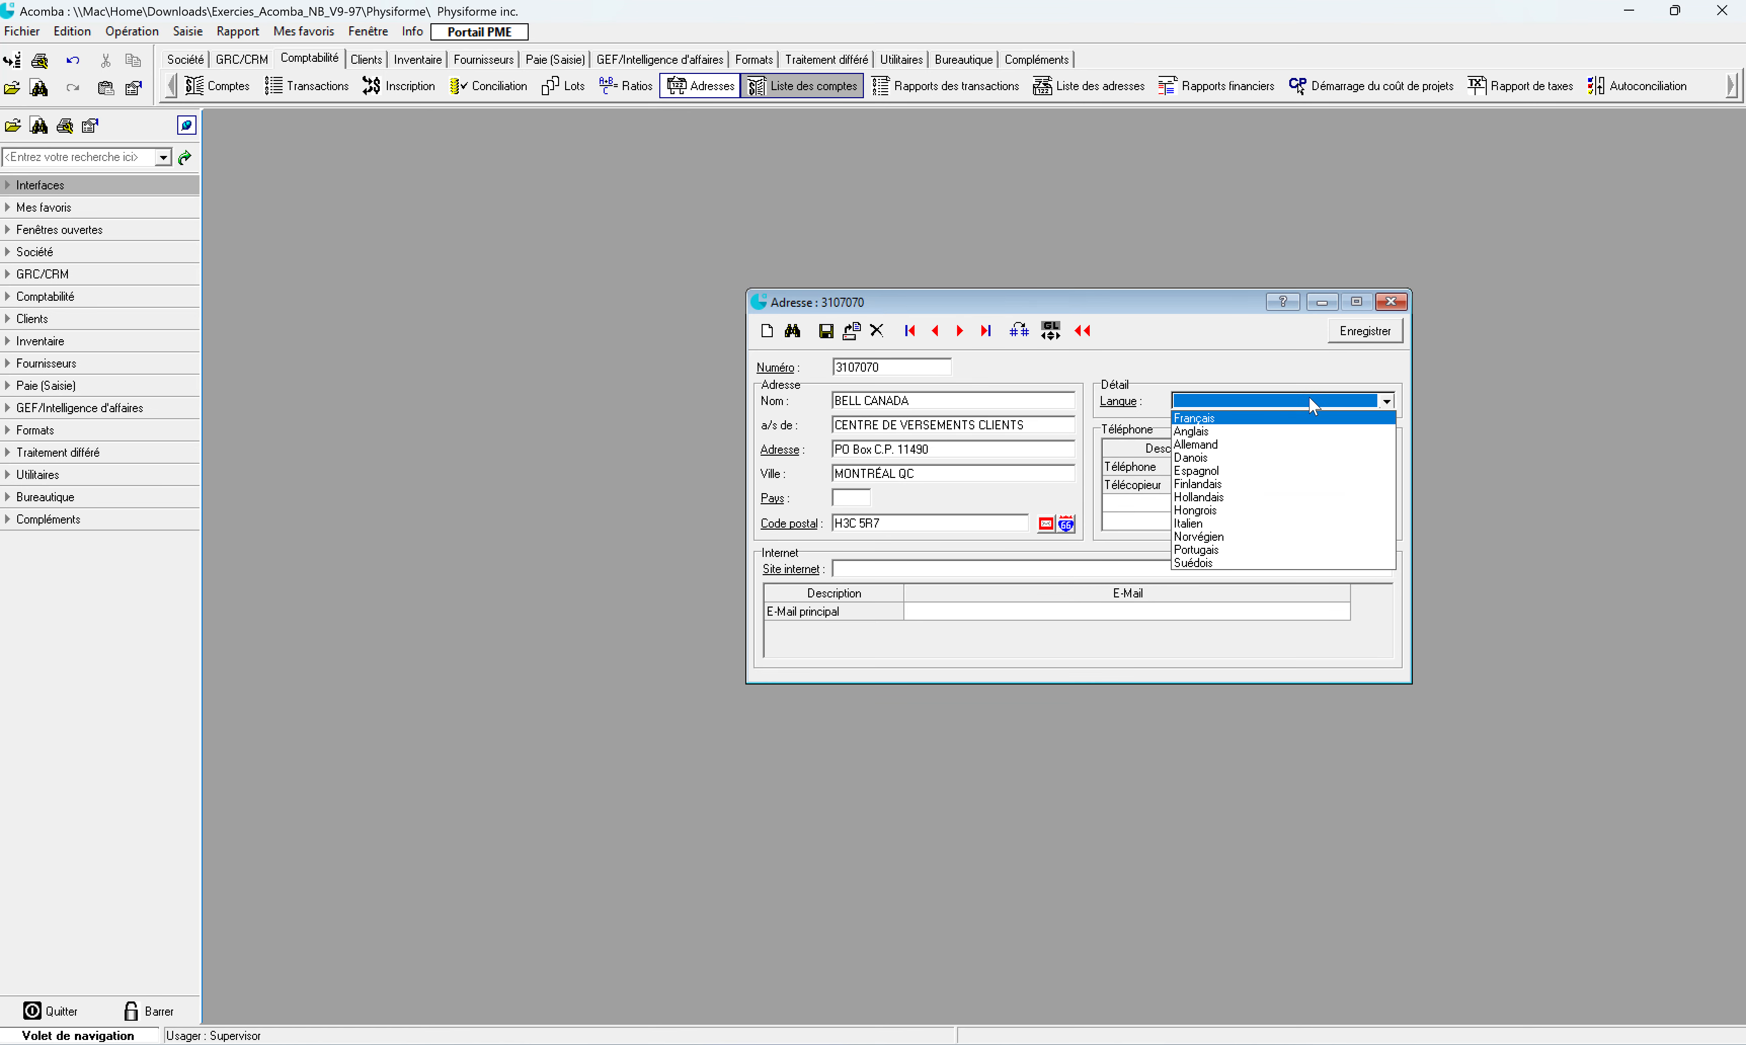
pyautogui.click(1280, 432)
pyautogui.press('Return')
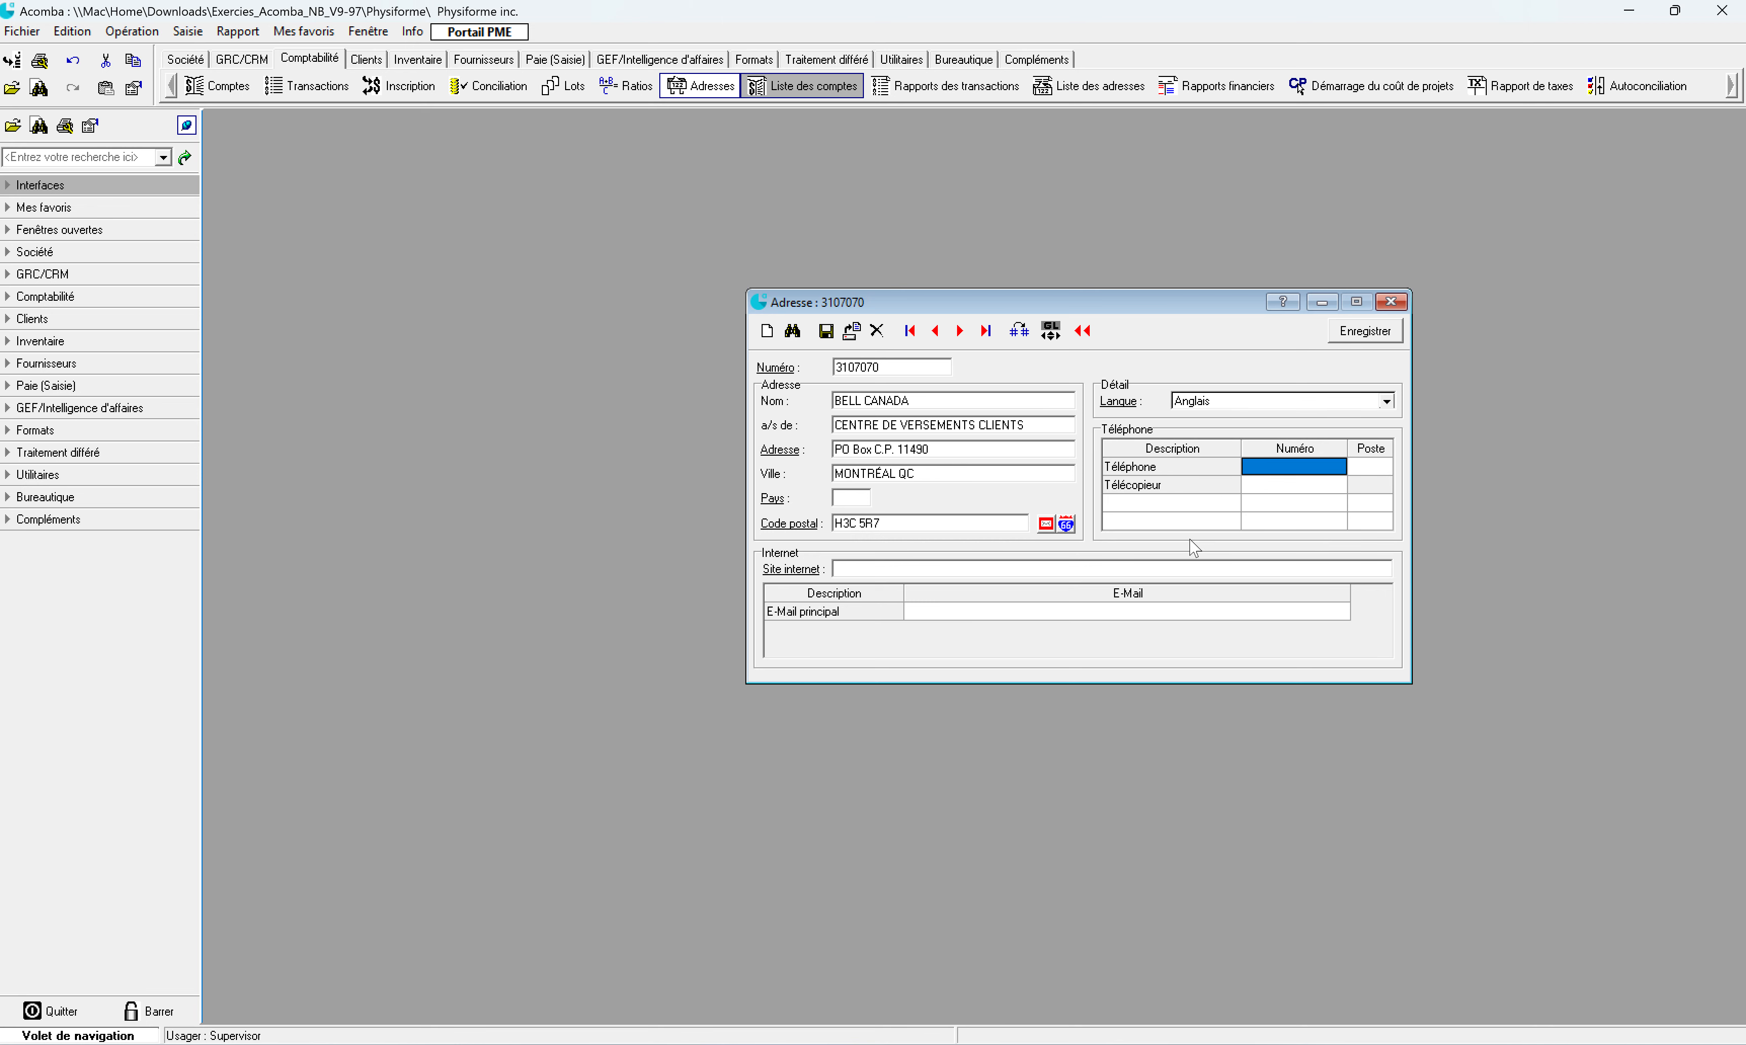
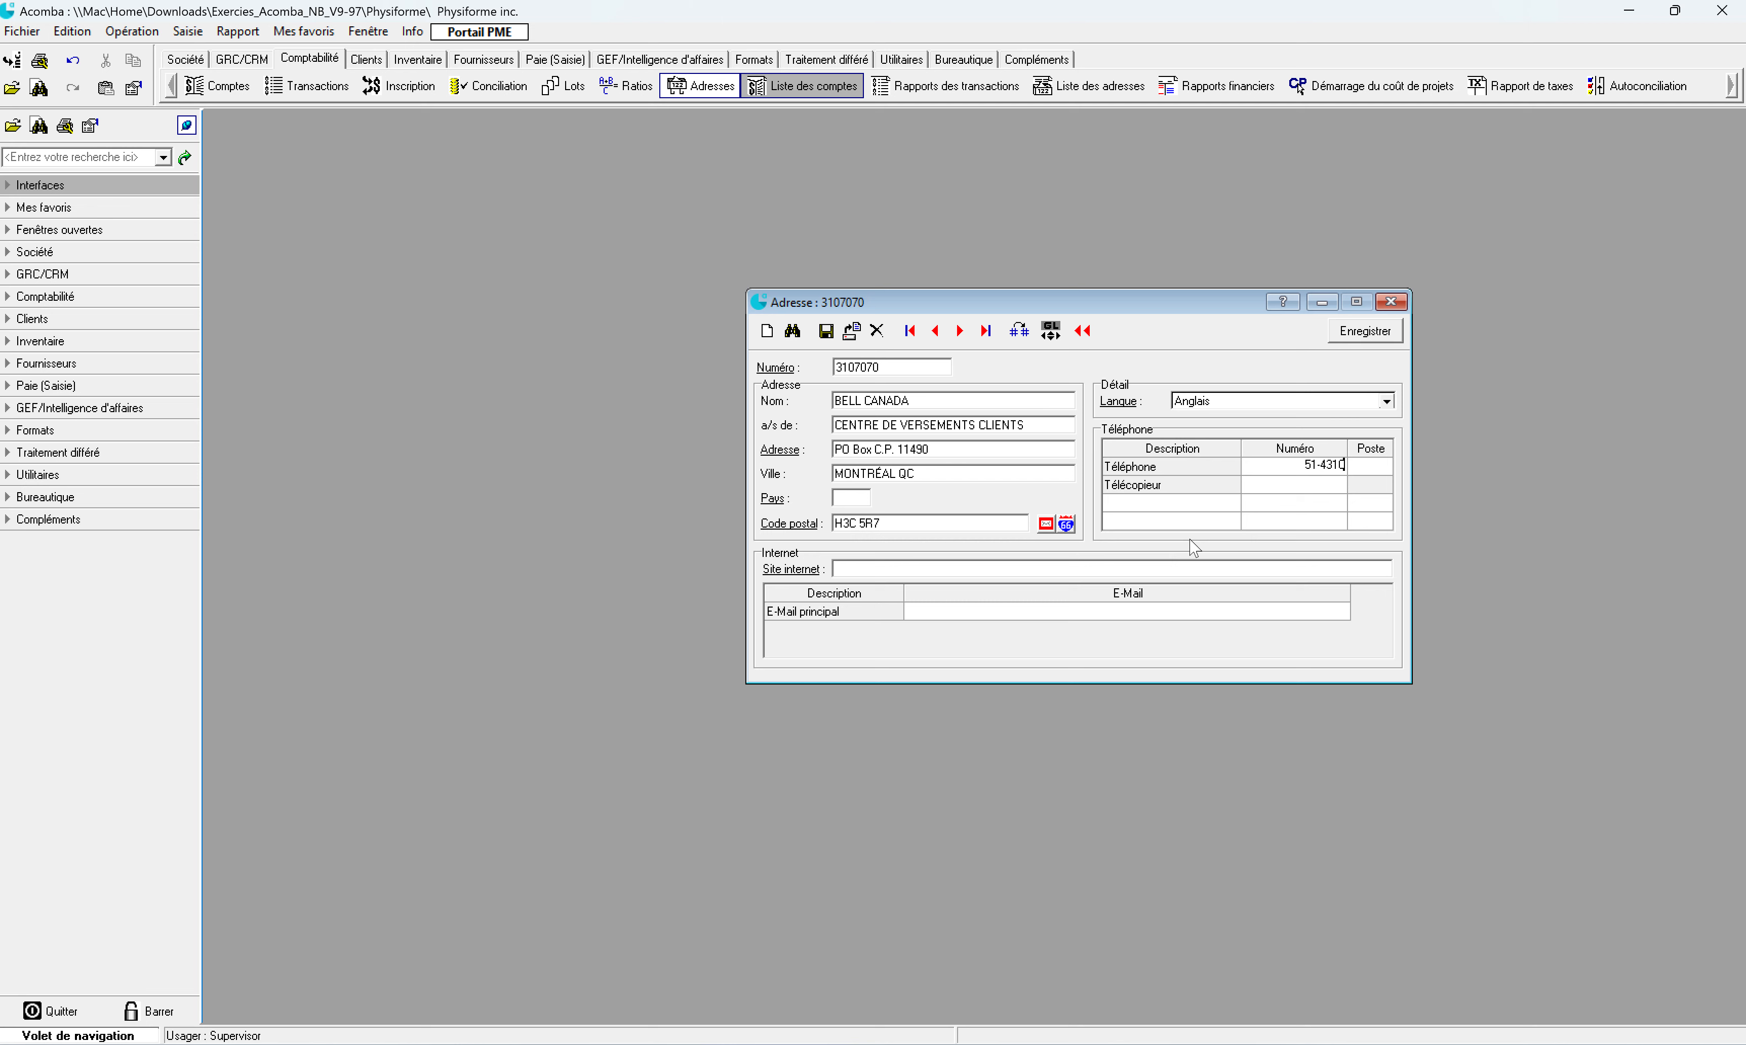
pyautogui.click(1372, 339)
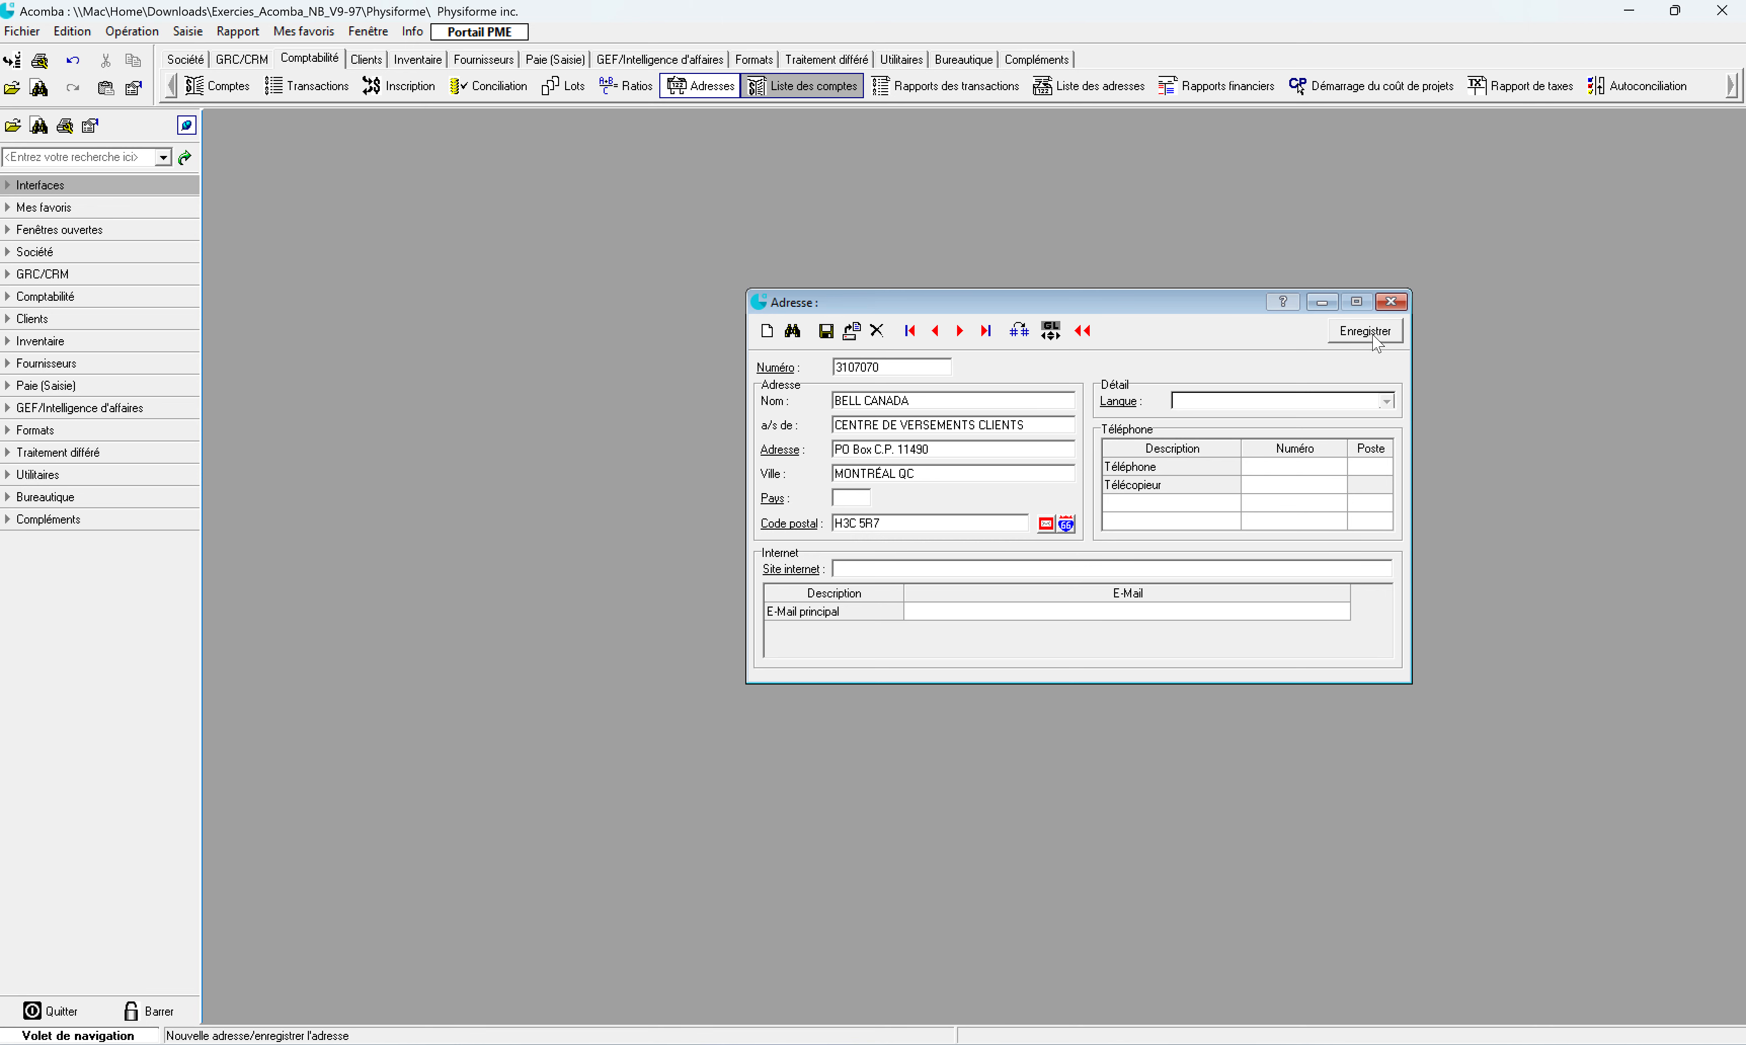
# Step: Close the entry form, open the Adresses list, and select the HYDRO QUÉBEC row
pyautogui.click(1391, 303)
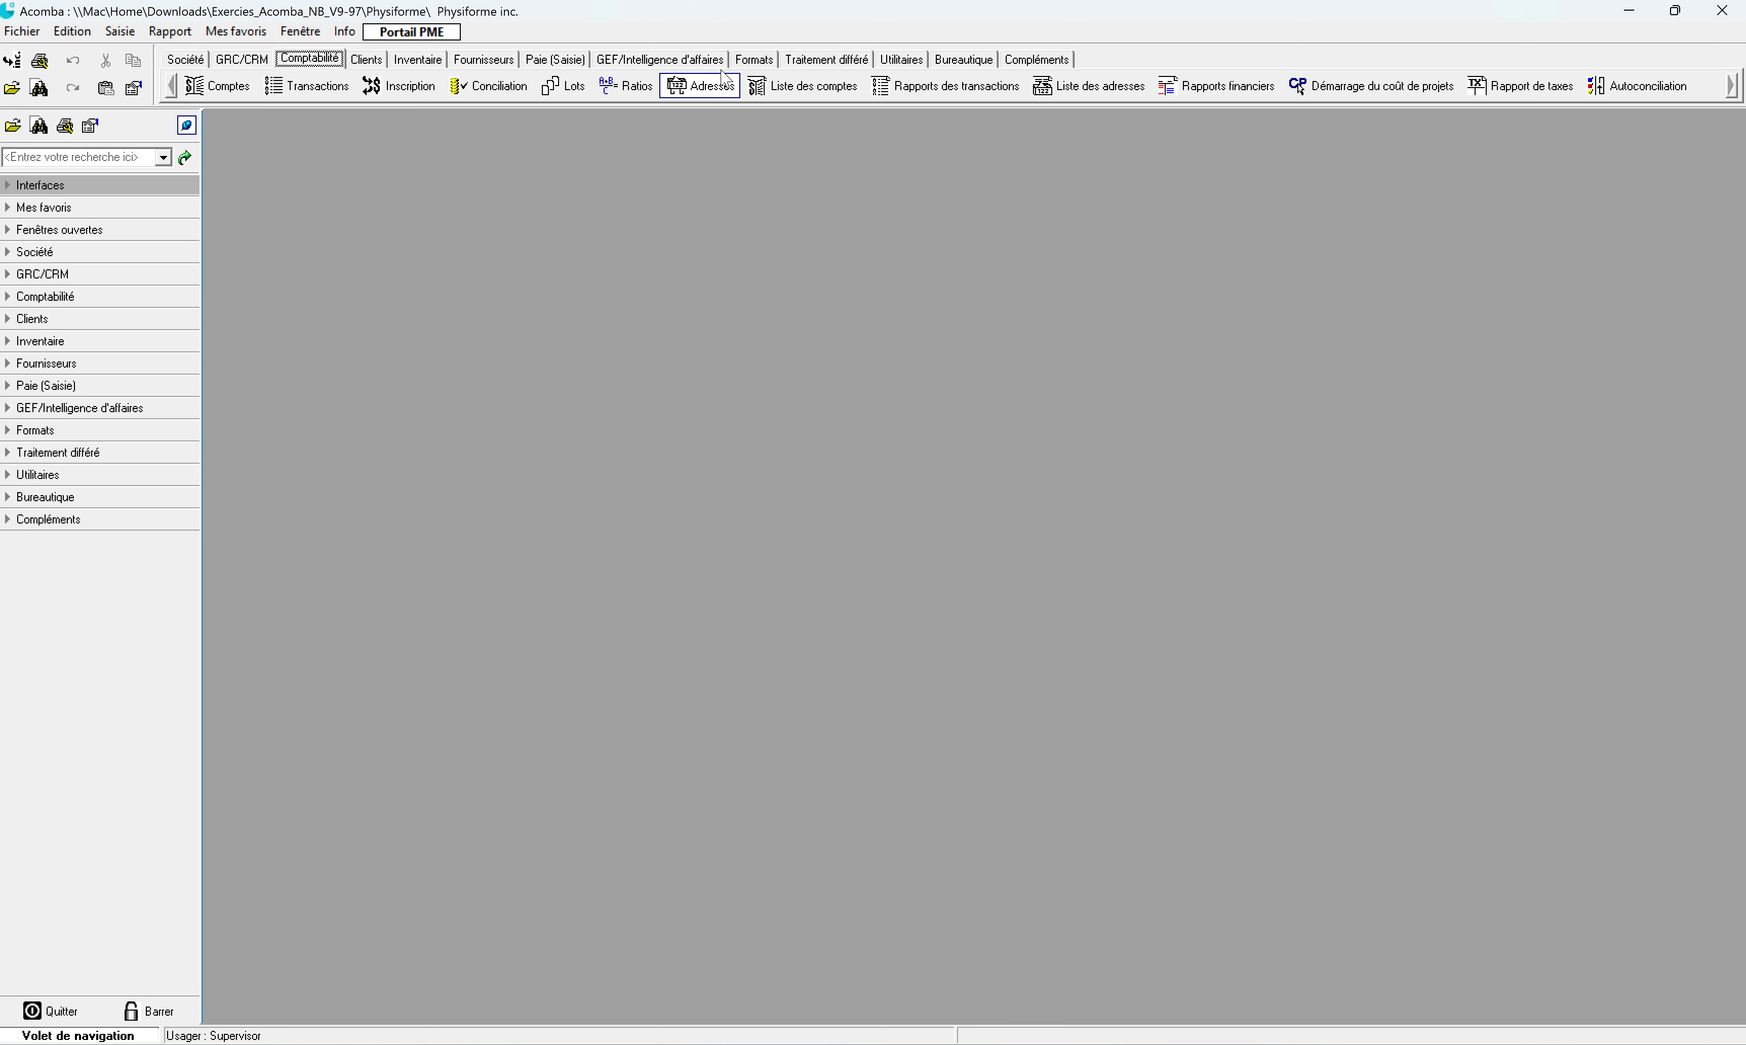
pyautogui.click(716, 90)
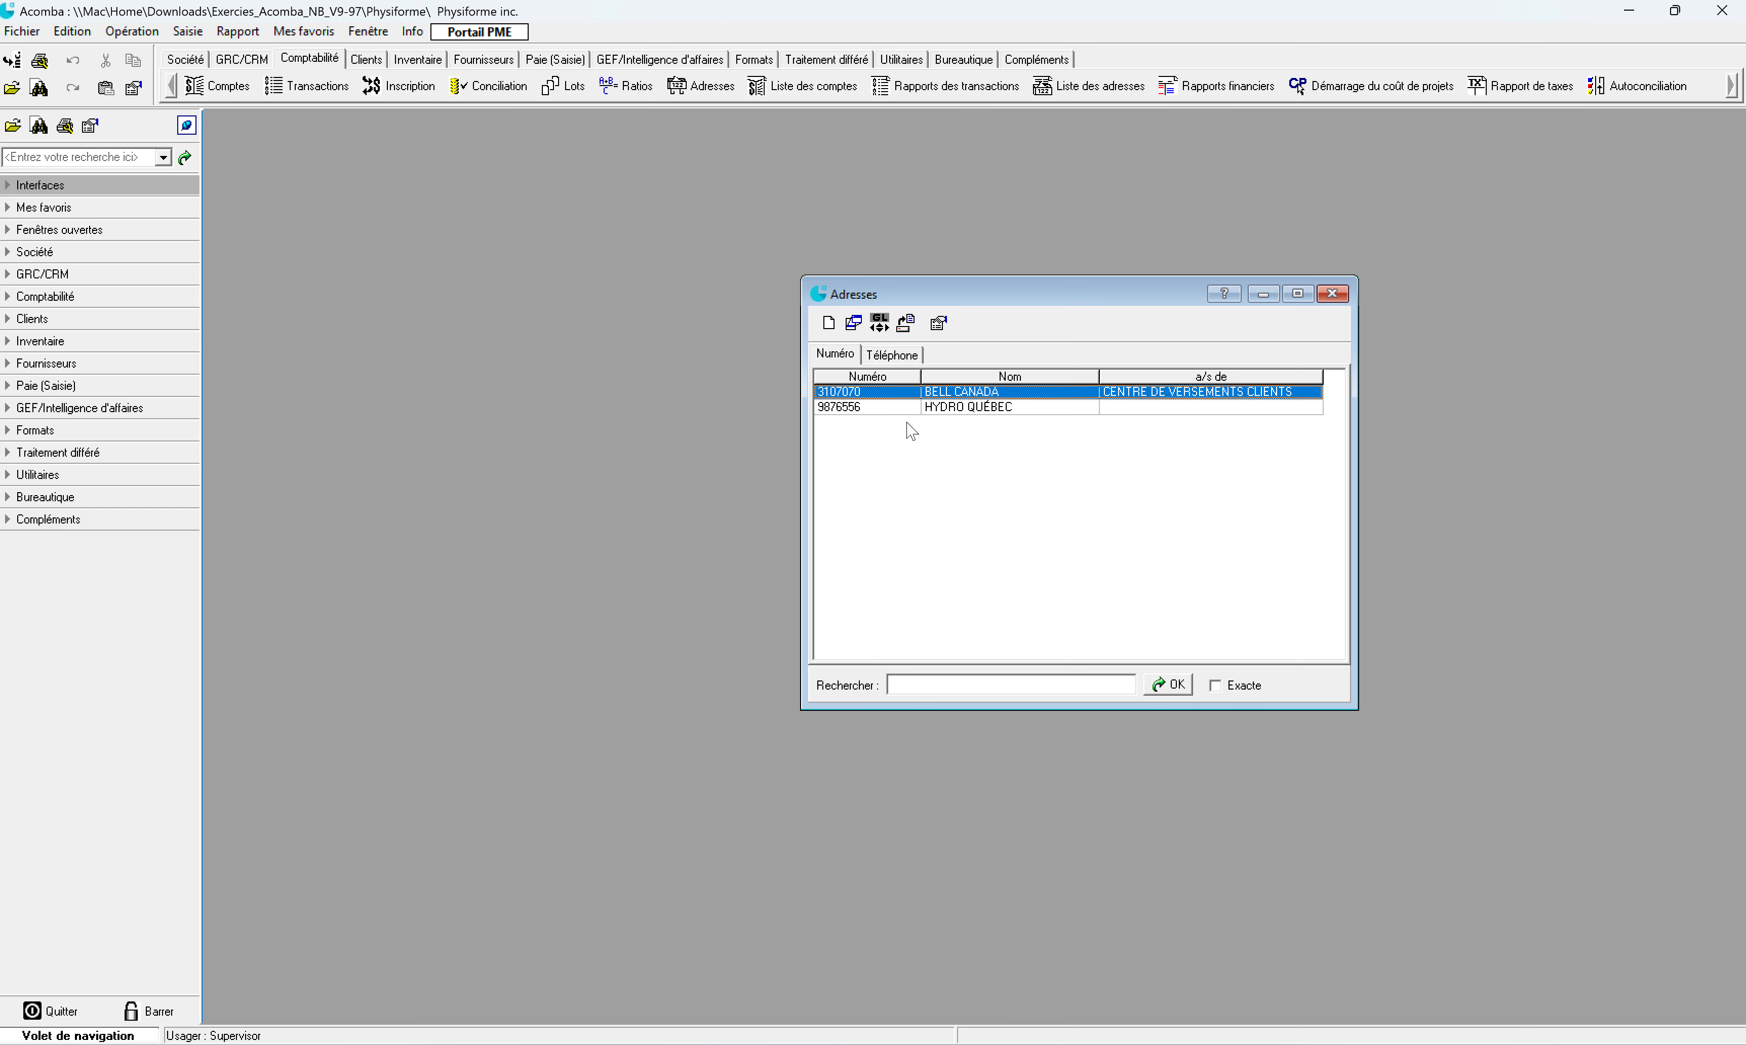
pyautogui.click(966, 409)
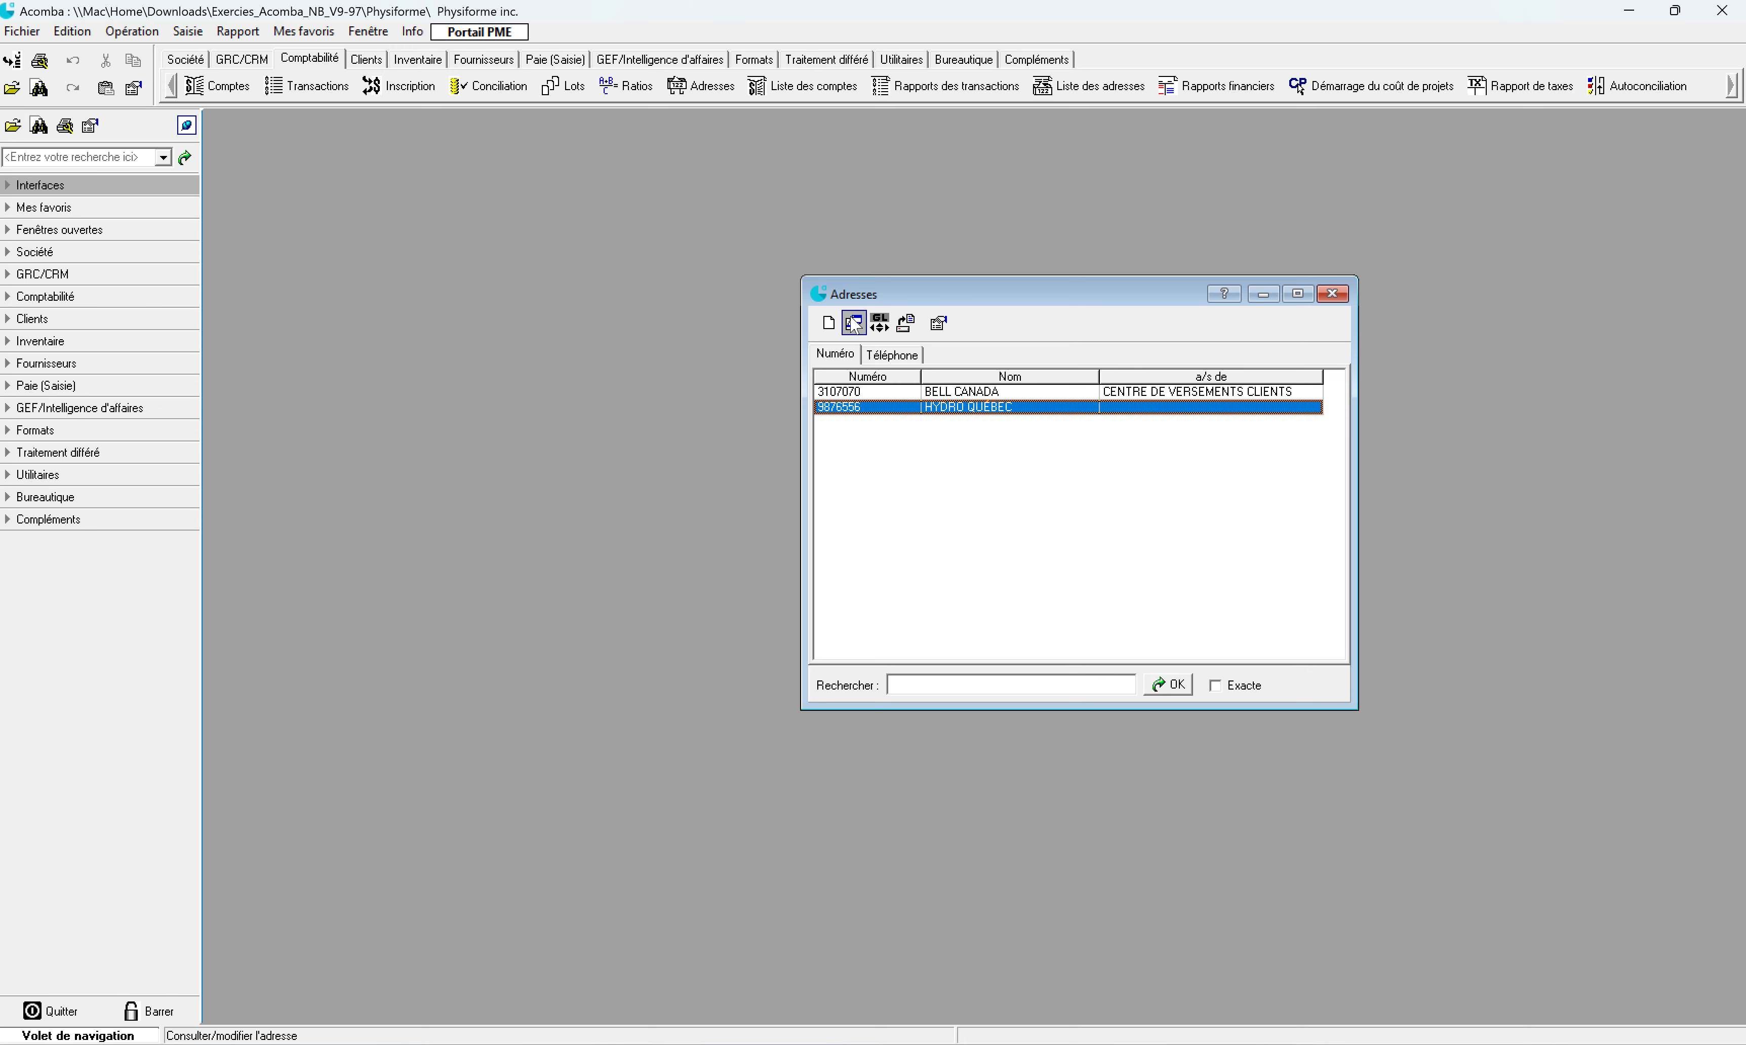
# Step: Open the HYDRO QUÉBEC record, cancel renumbering to keep its number, and close it
pyautogui.click(854, 325)
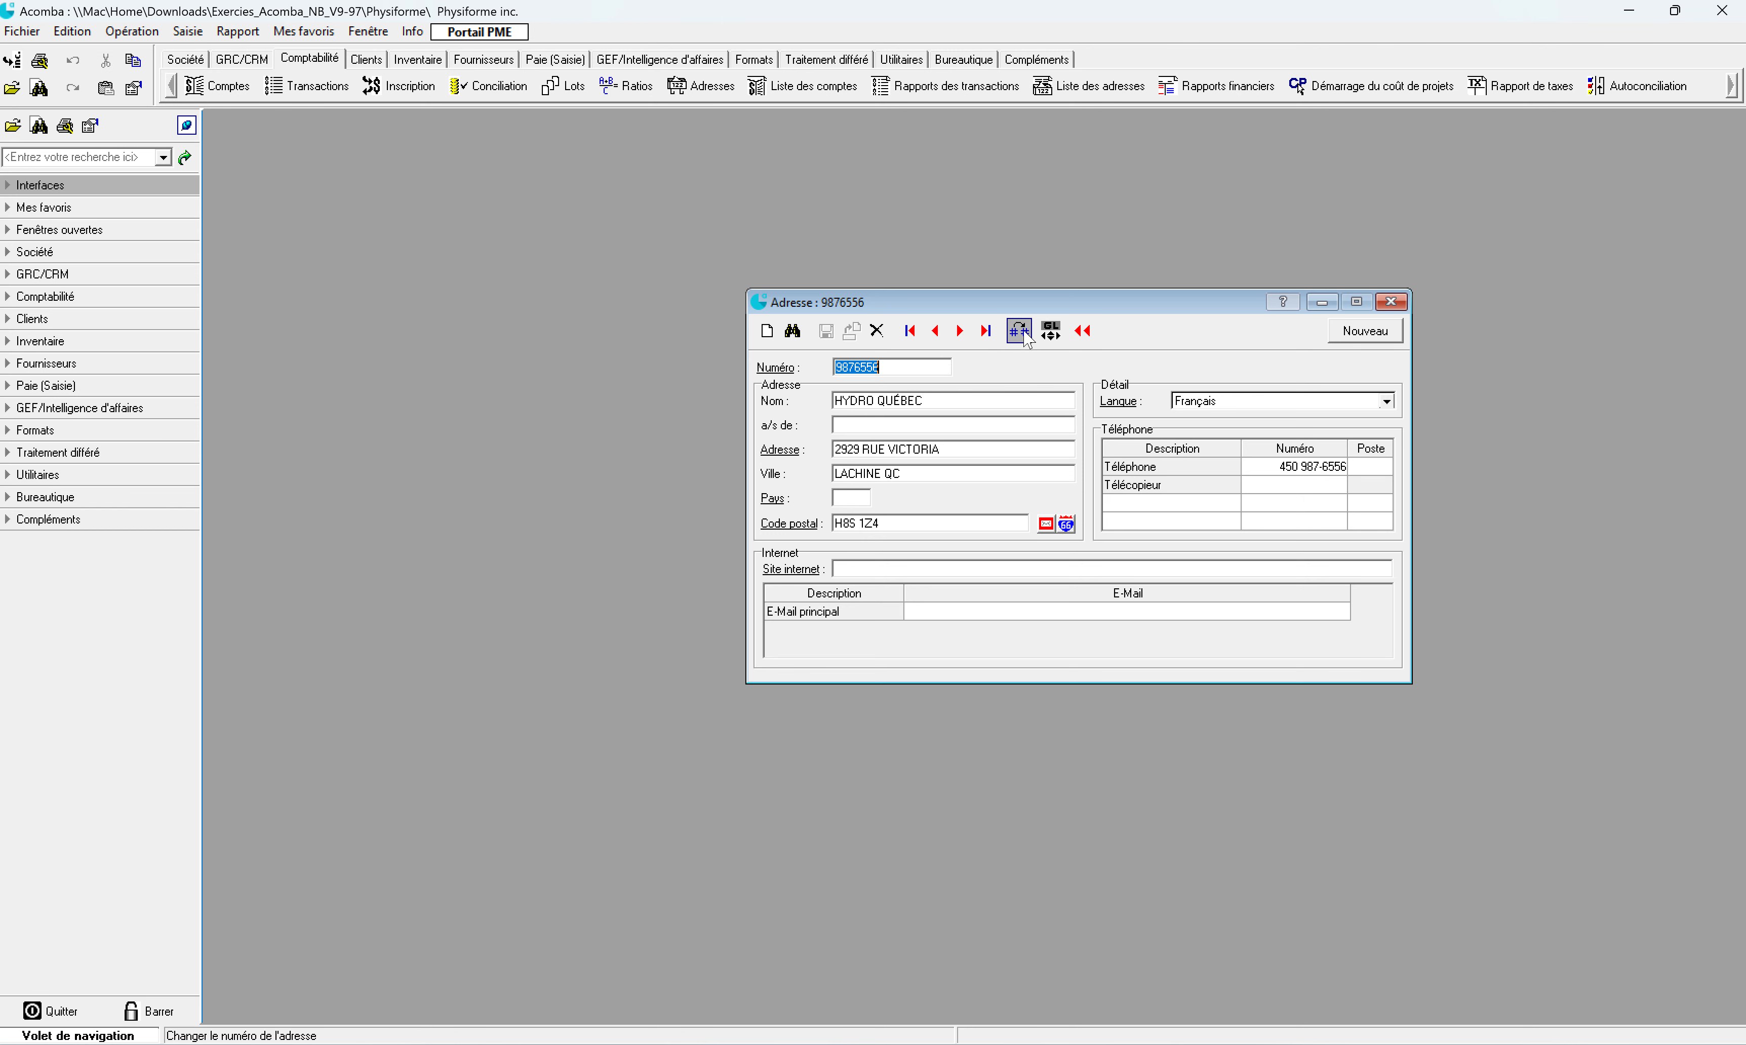
pyautogui.click(1019, 333)
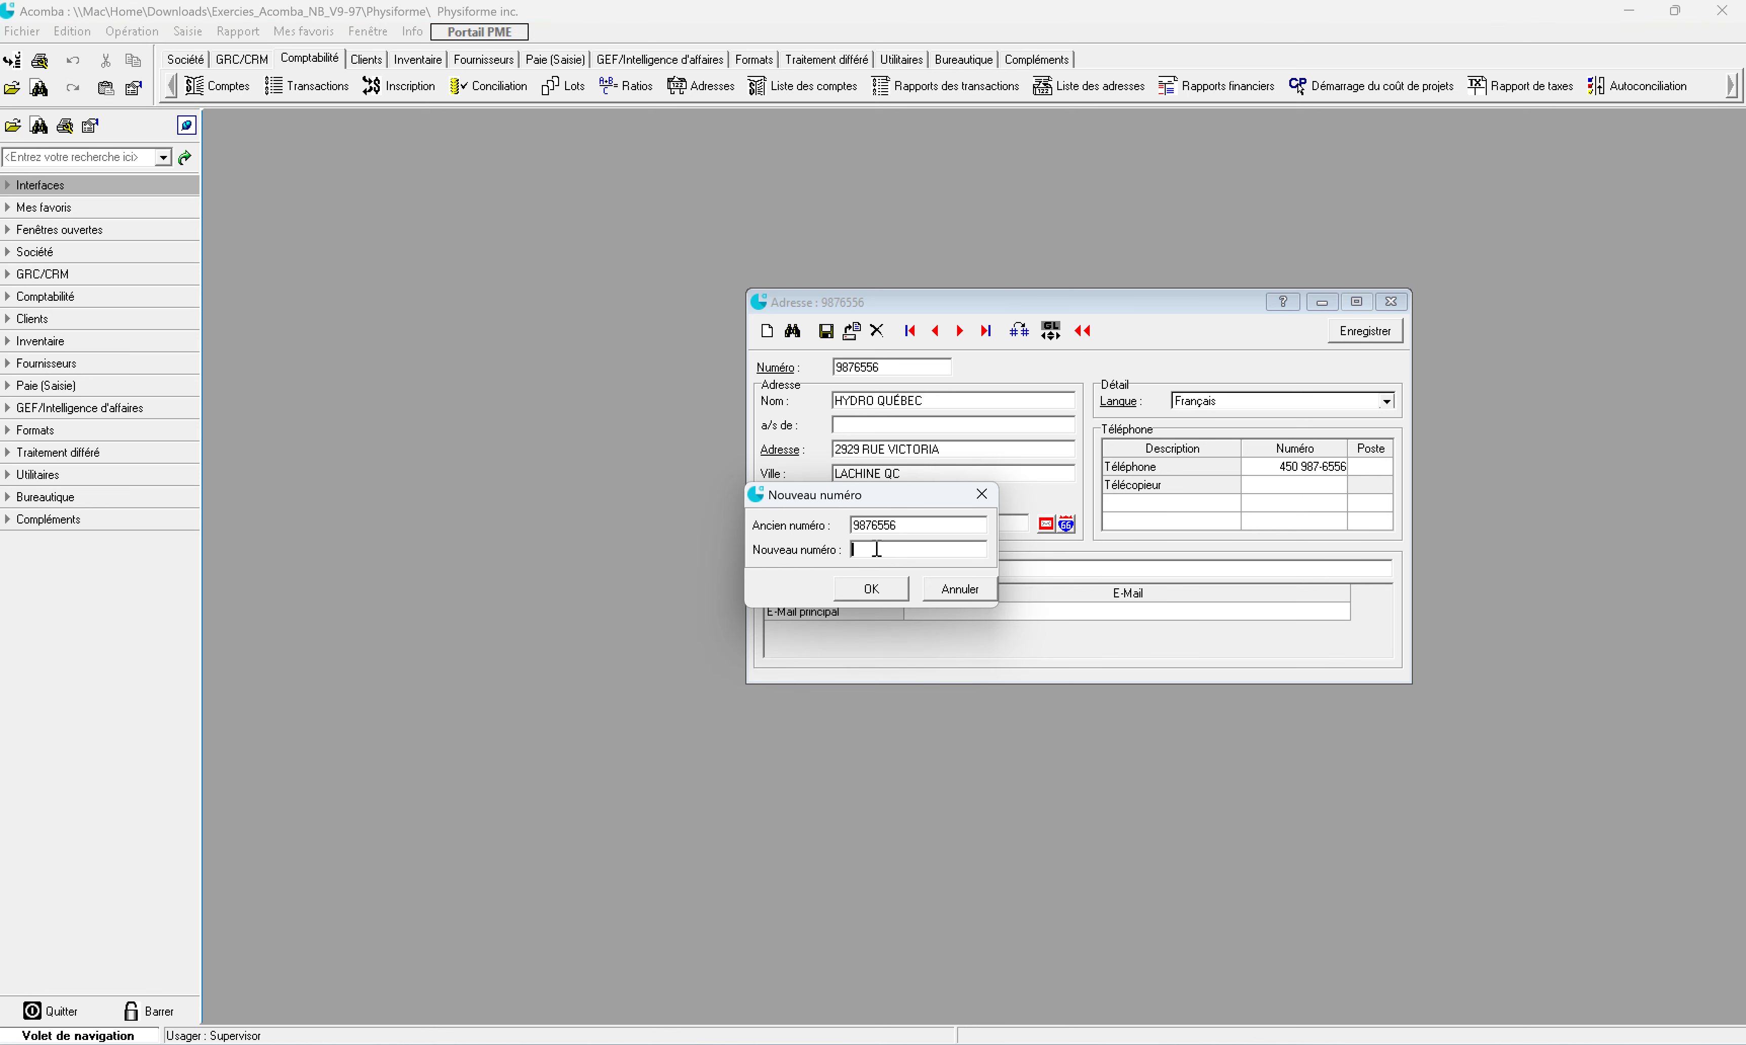
pyautogui.click(966, 590)
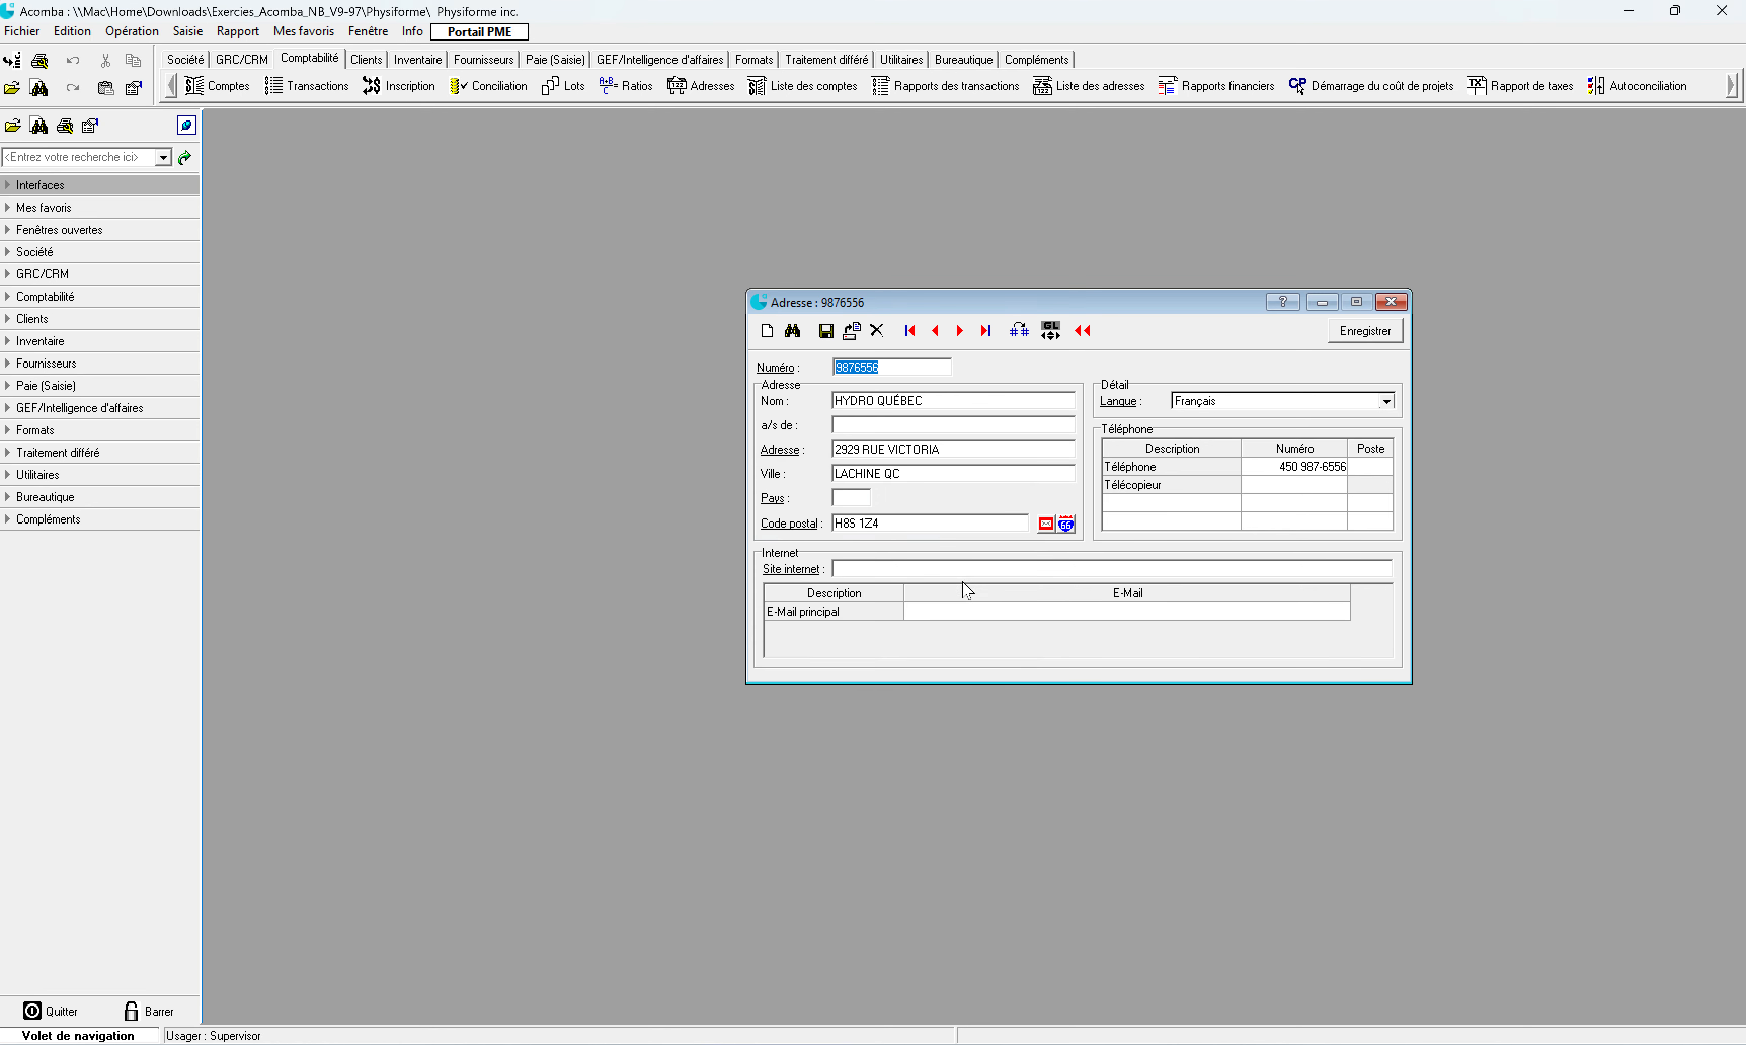
pyautogui.click(1391, 303)
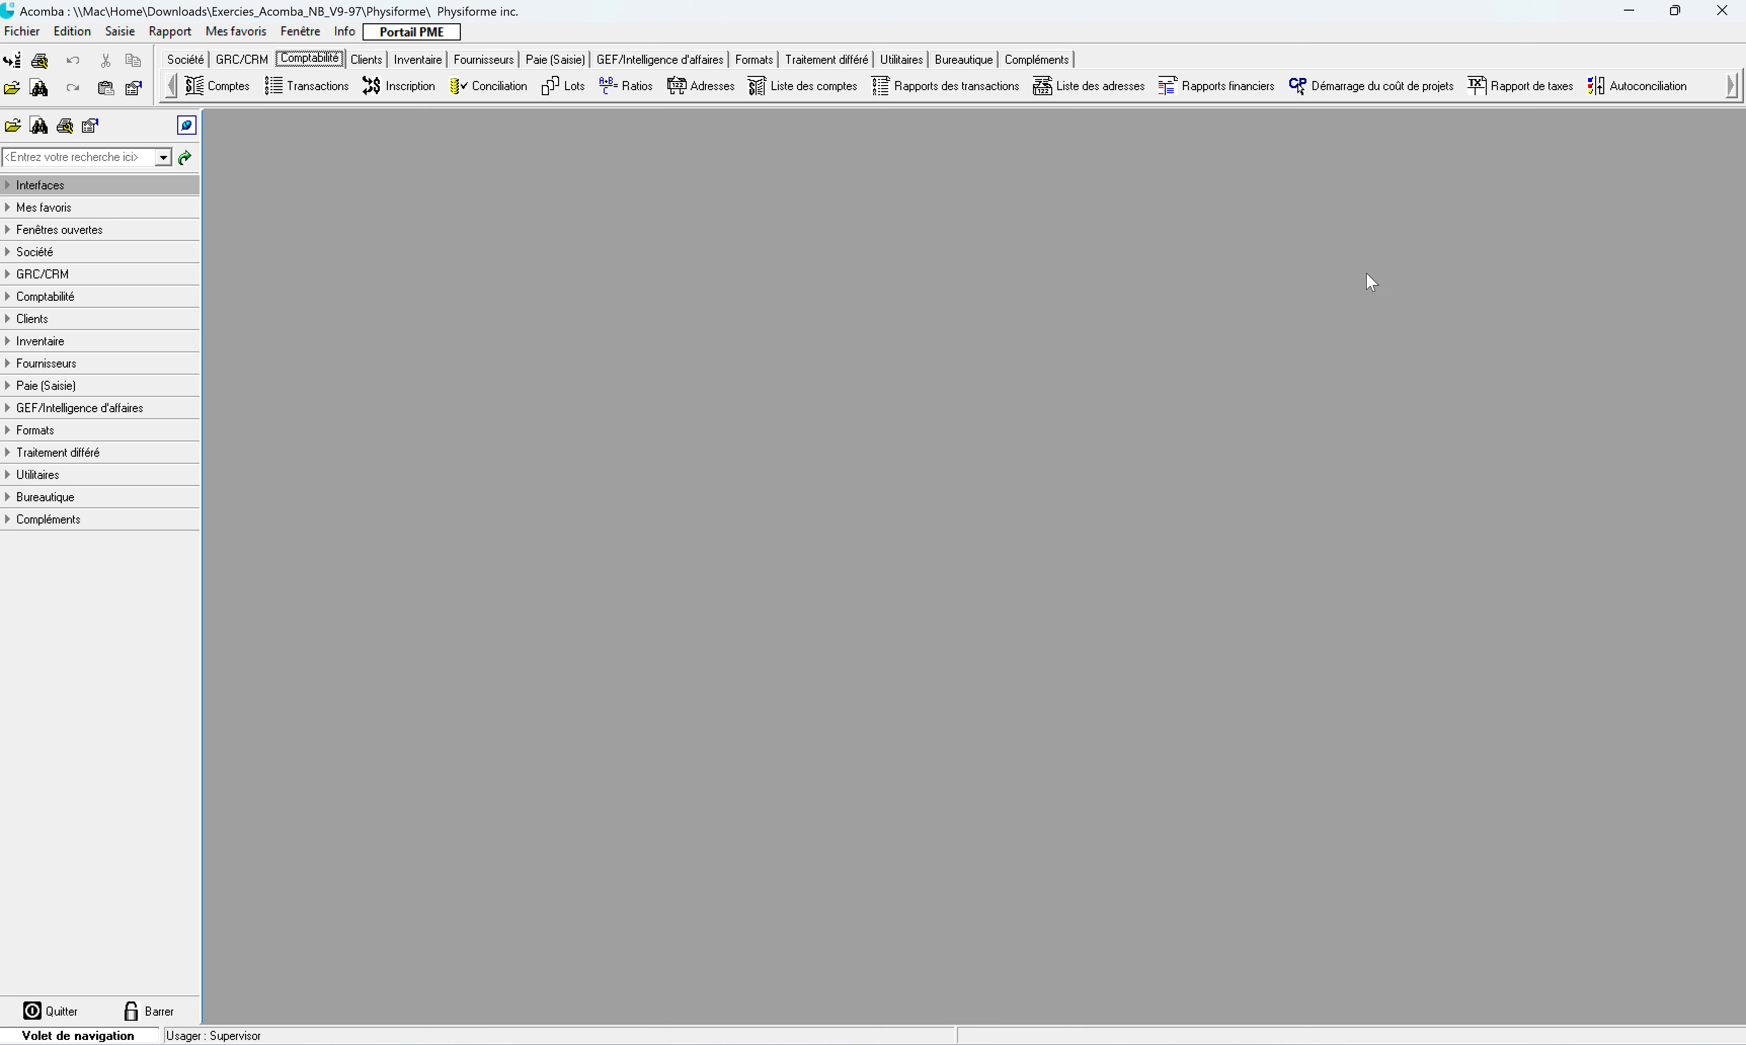
# Step: Produce the Sommaire address list on screen, then go back to its settings
pyautogui.click(1099, 90)
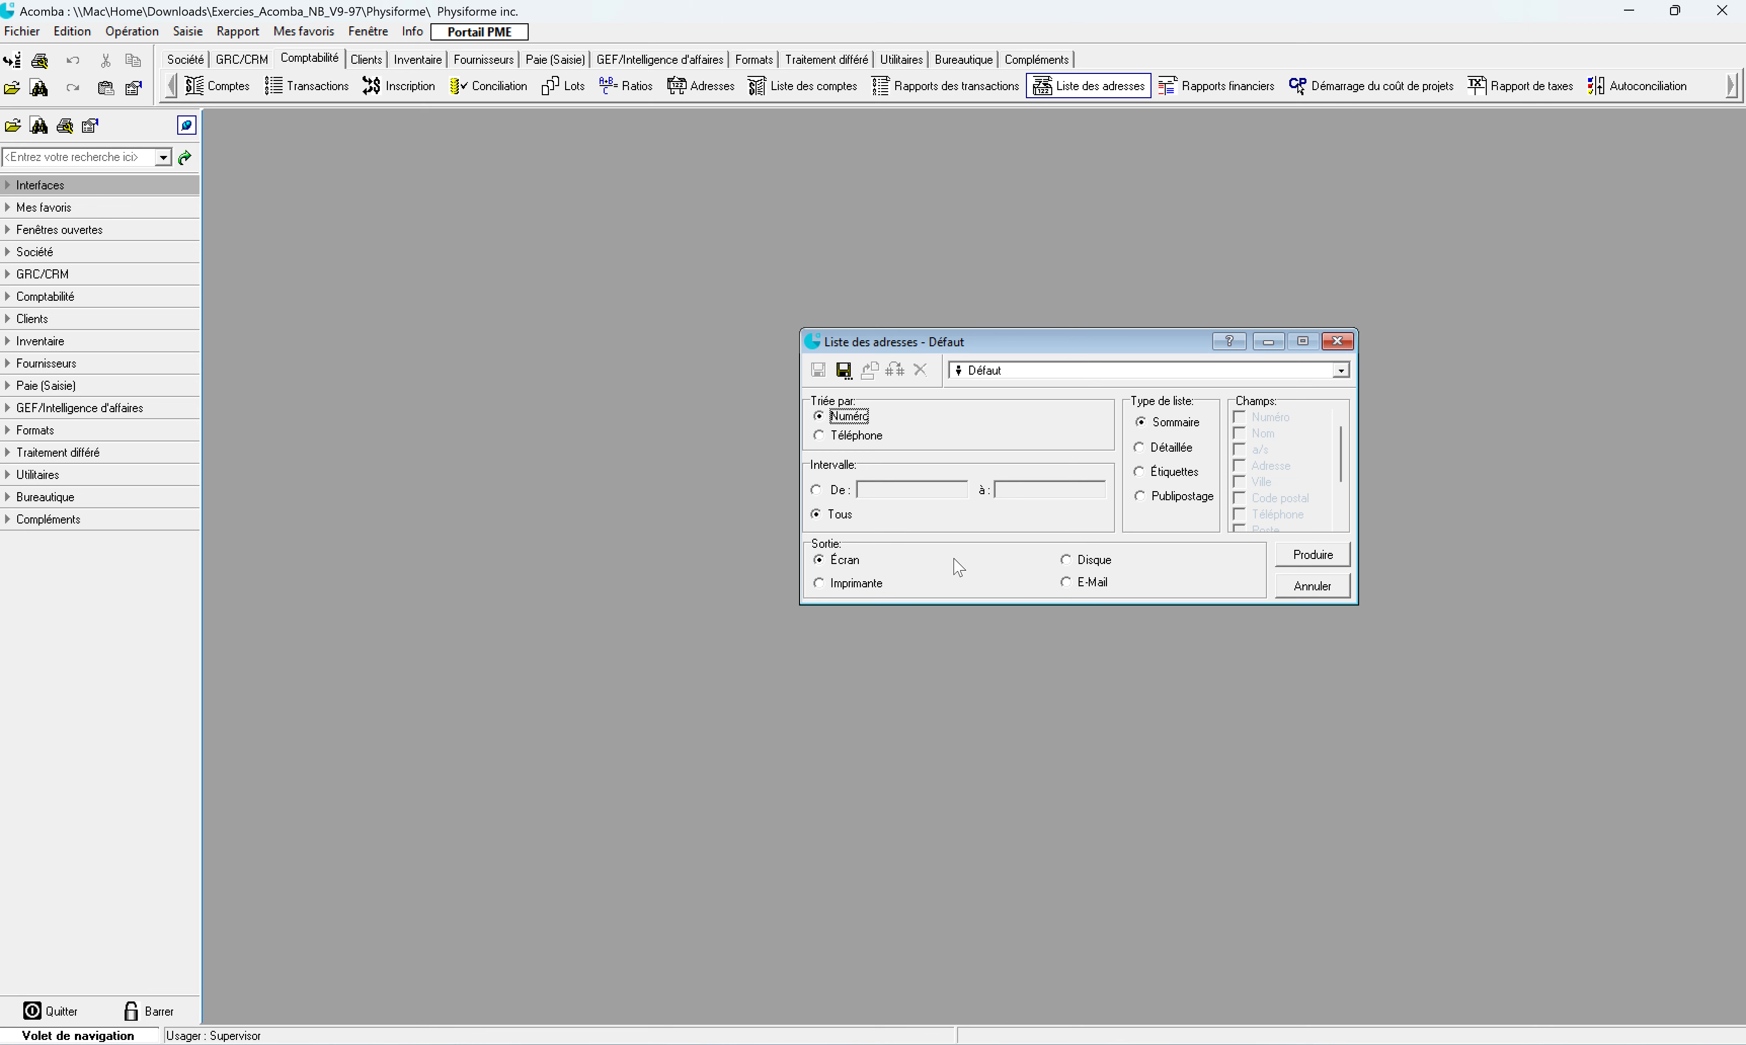
pyautogui.click(1301, 553)
pyautogui.click(1312, 559)
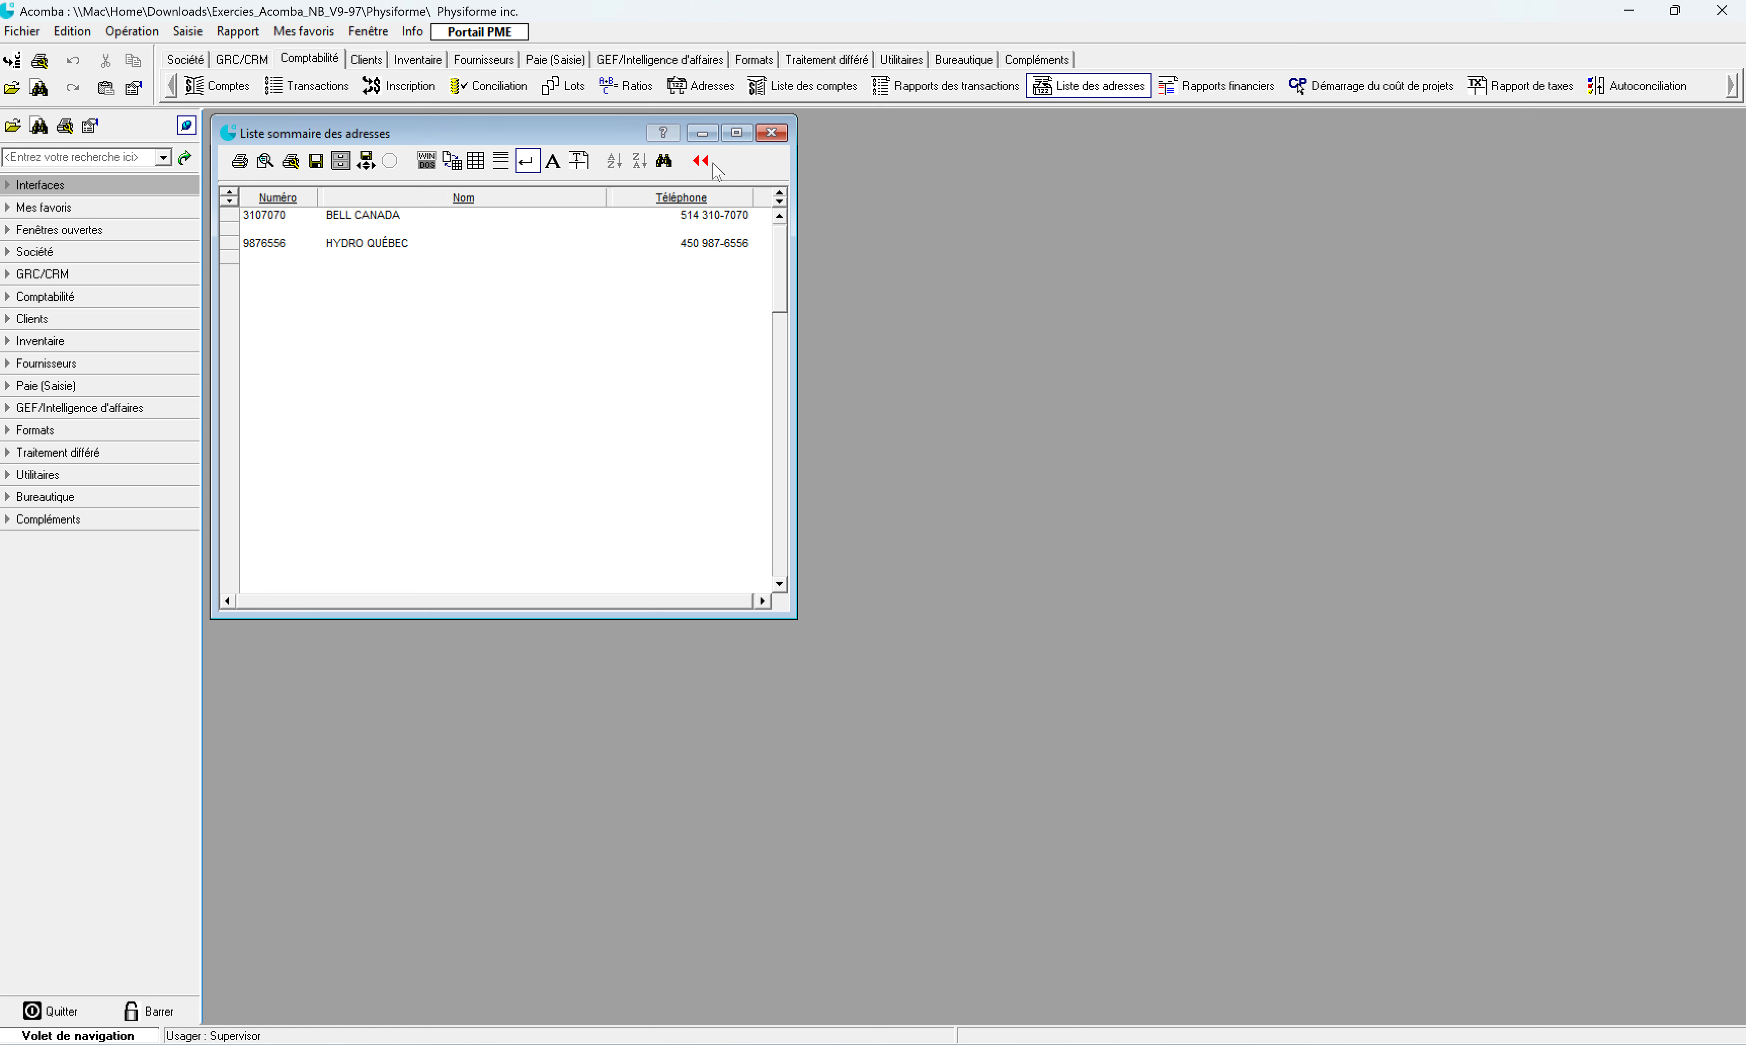
pyautogui.click(702, 161)
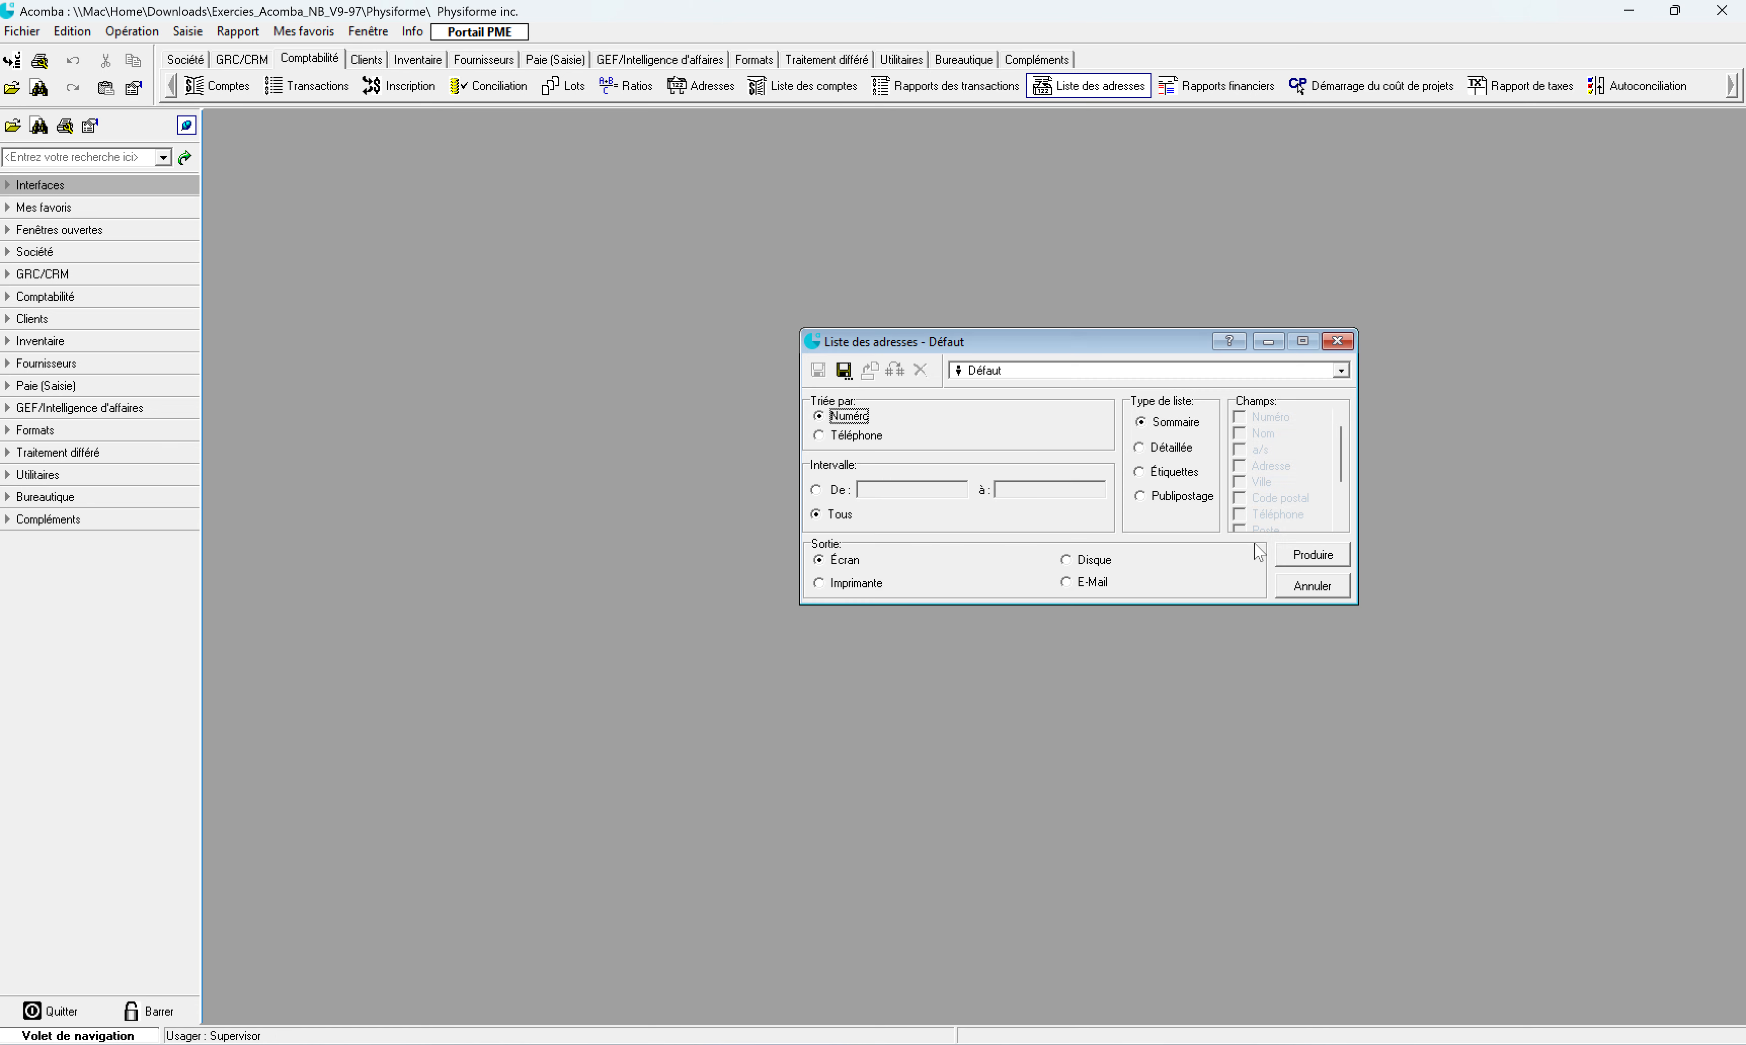
# Step: Switch the list type to Détaillée, produce it on screen, then go back to settings
pyautogui.click(1153, 448)
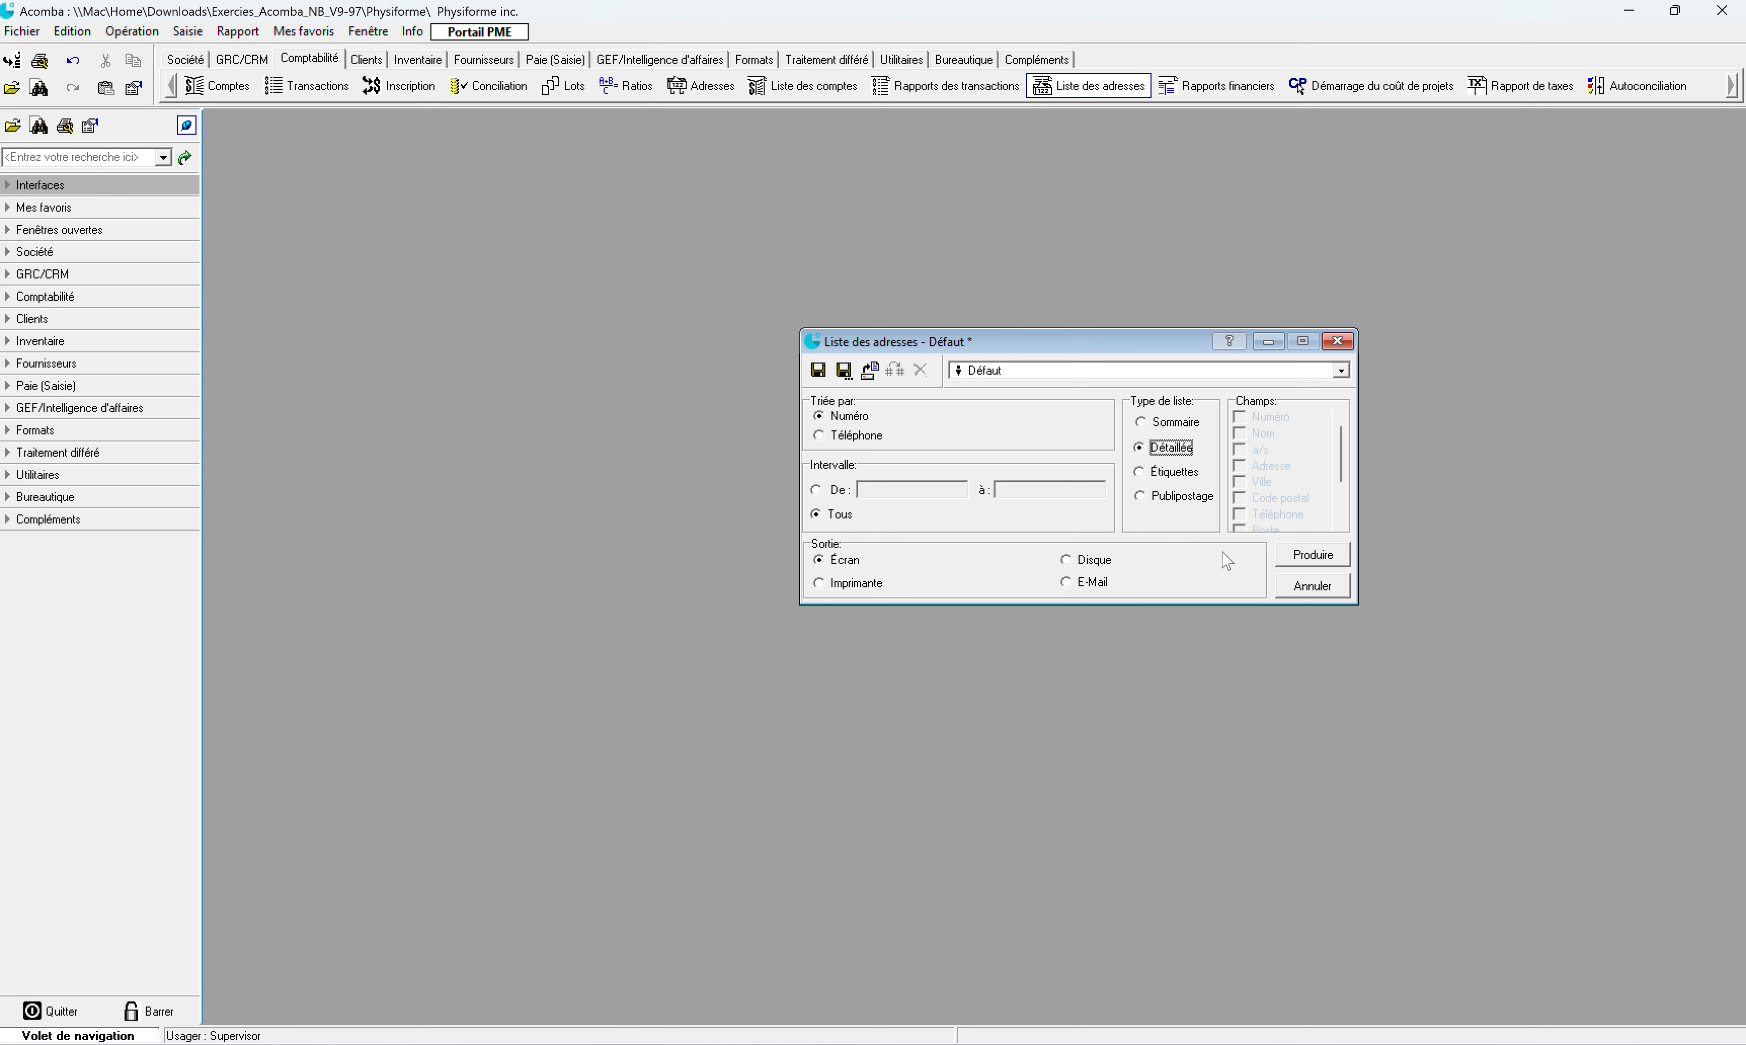
pyautogui.click(1312, 555)
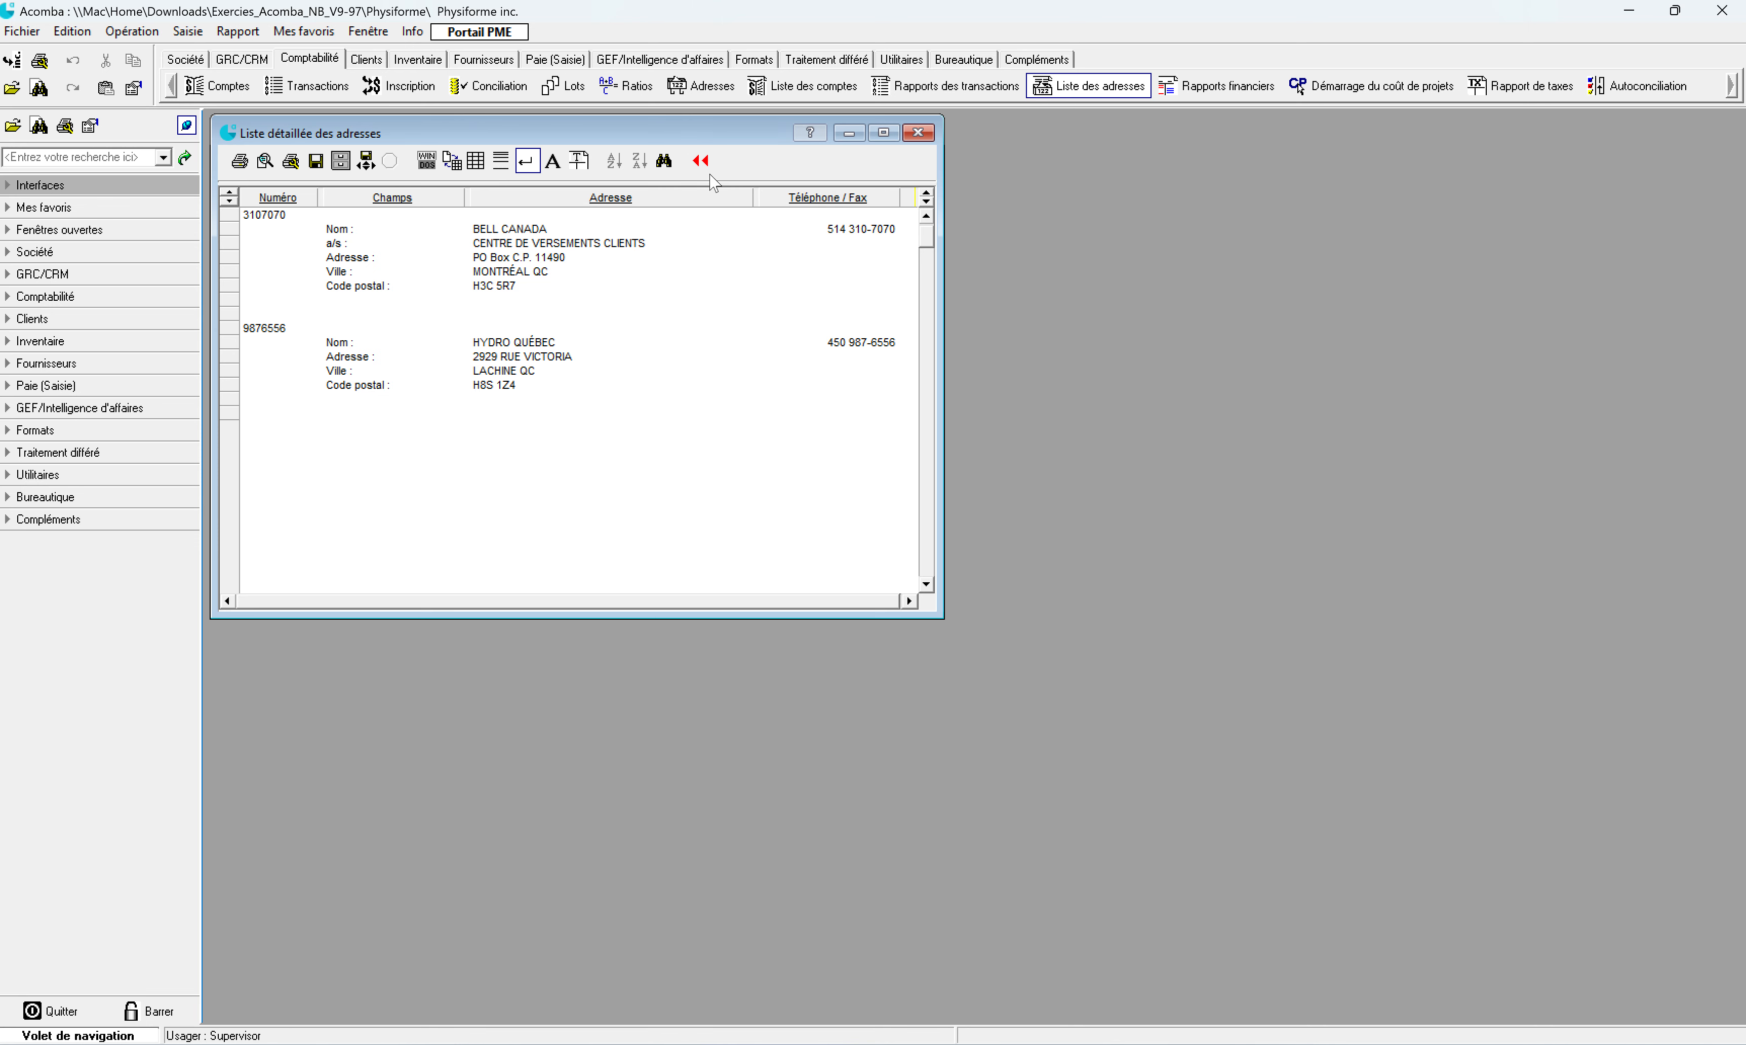
pyautogui.click(699, 163)
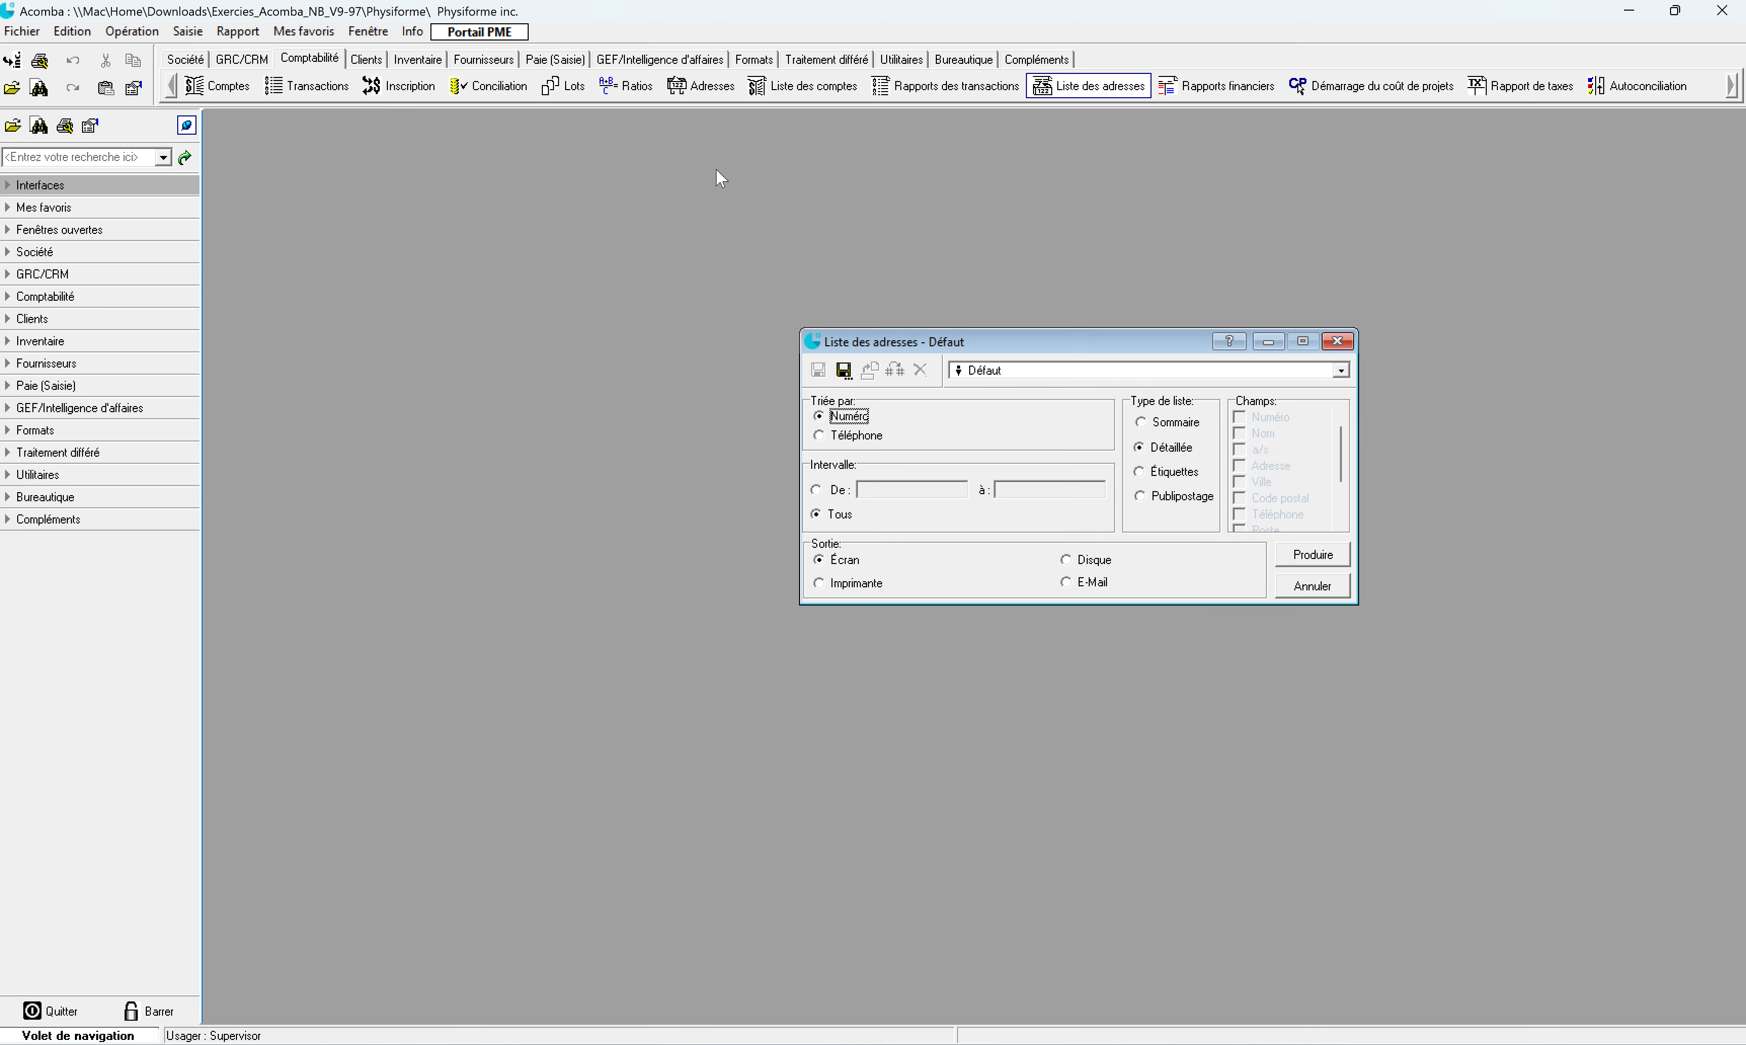